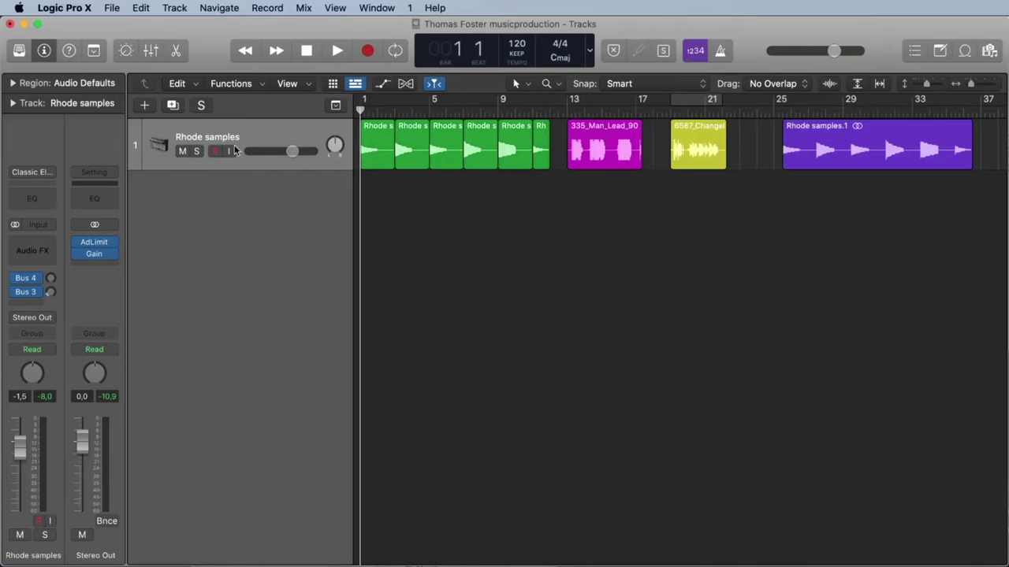
Step: Create a new software instrument track, Inst 1, and load a stereo Sampler into it
click(143, 106)
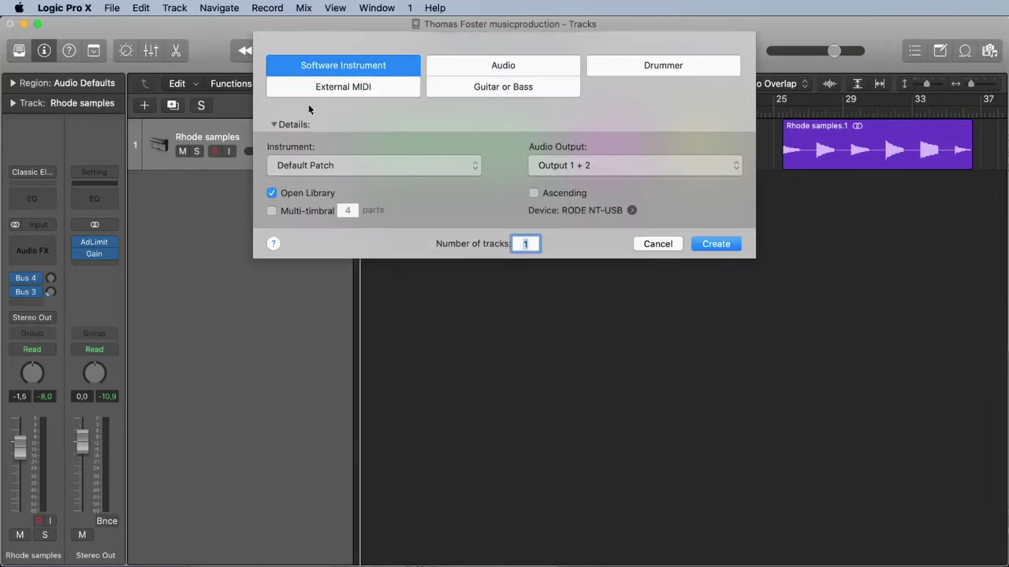
key(Return)
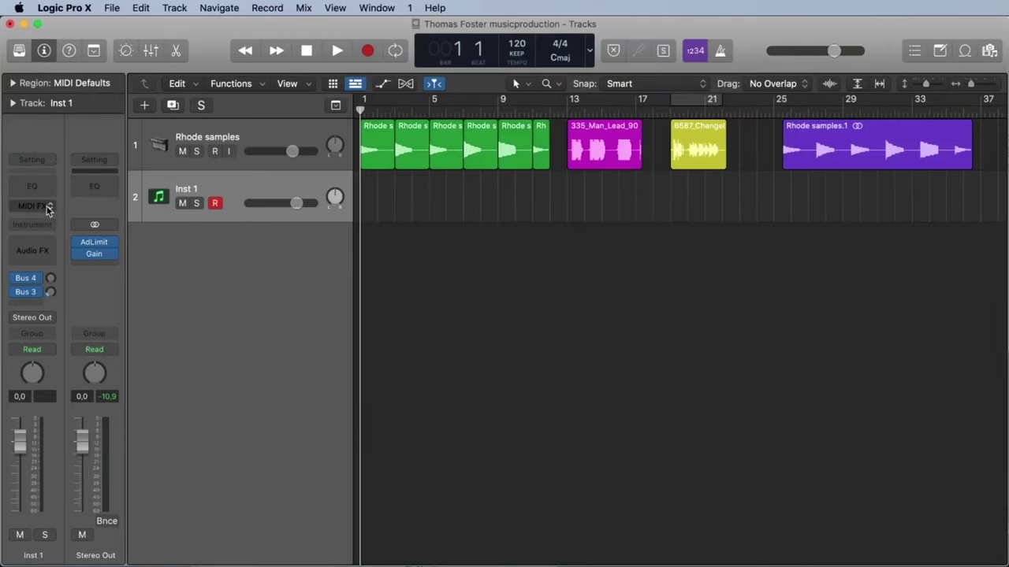
click(45, 226)
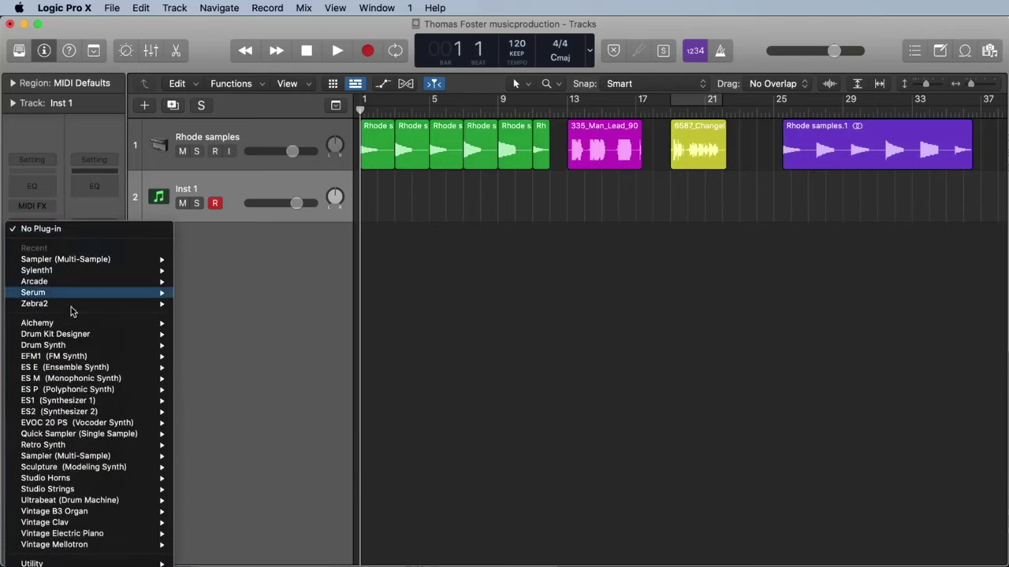
mouse_move(118, 457)
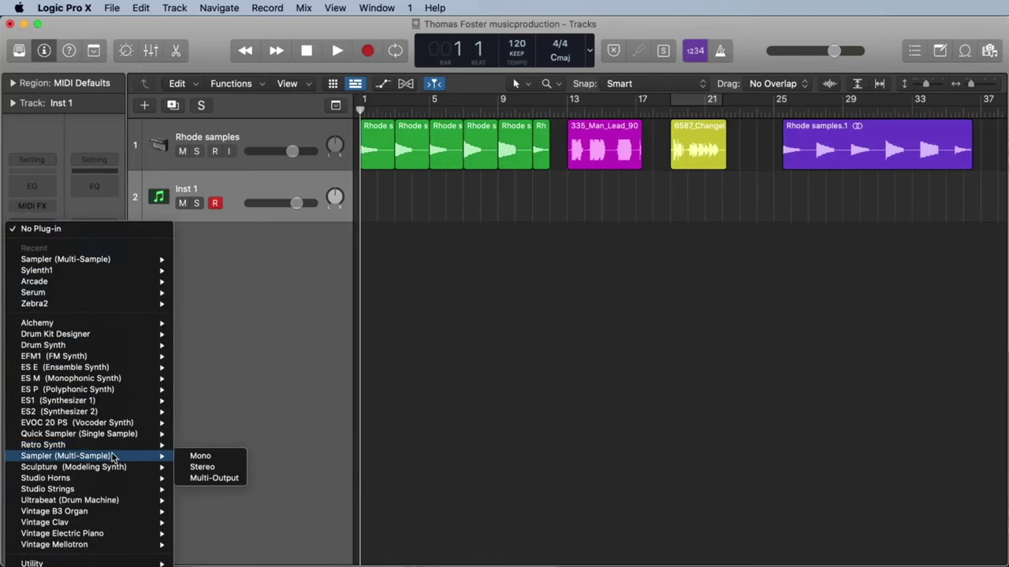
click(217, 470)
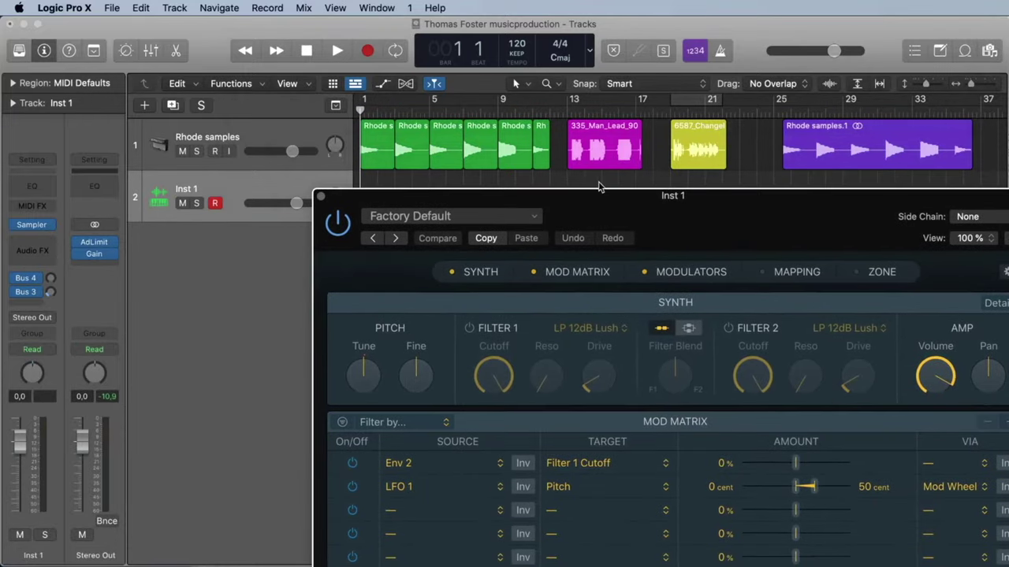
Step: Drop the yellow 6587 ChangeItWoman vocal region into the Sampler as one zone per file
click(696, 146)
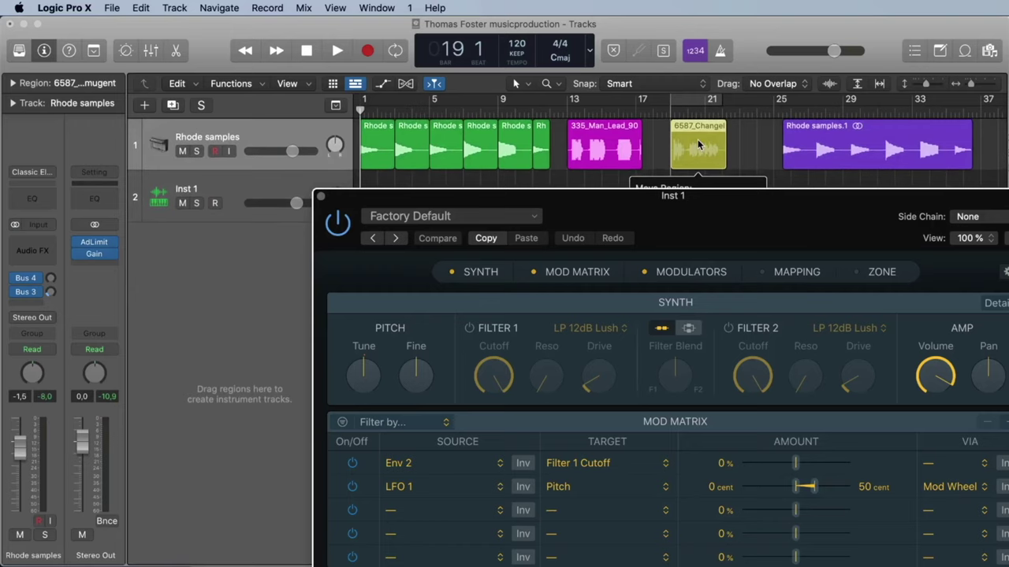
drag(698, 151, 455, 277)
drag(664, 223, 537, 50)
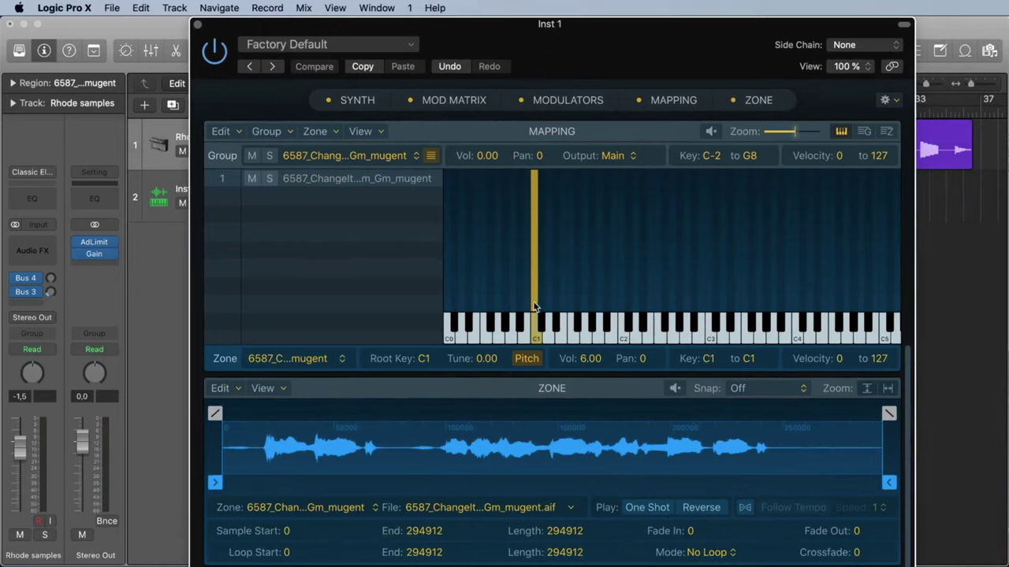
Step: Audition the vocal on C1 and extend the zone's upper key to C#3
click(535, 339)
drag(748, 361, 736, 293)
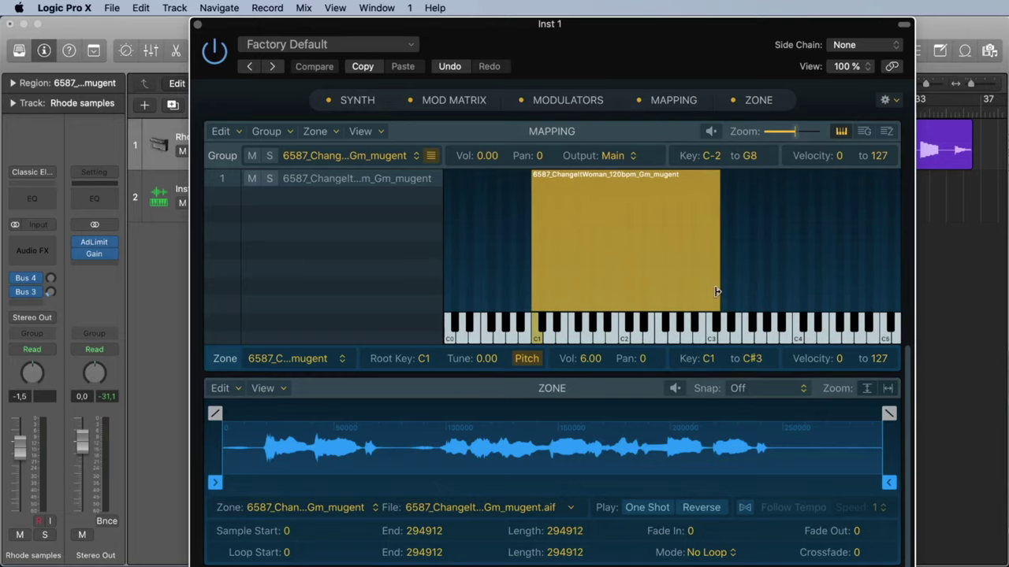
mouse_move(716, 292)
mouse_down()
mouse_move(640, 290)
mouse_move(715, 293)
mouse_up()
scroll(430, 363, up, 1)
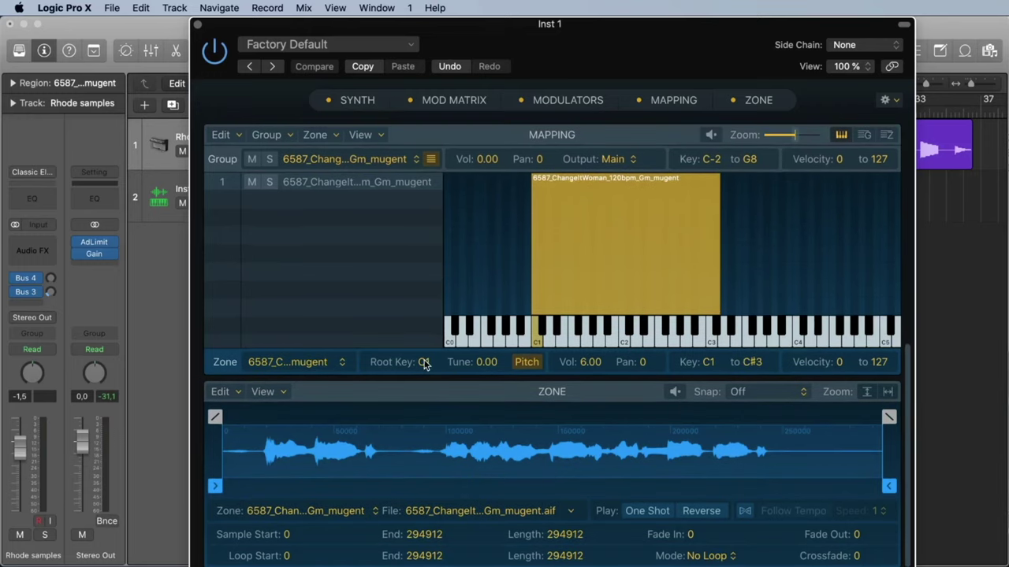
scroll(424, 363, down, 1)
Step: Raise the zone's root key to C2, then audition C2, A1 and a higher key
drag(424, 361, 425, 331)
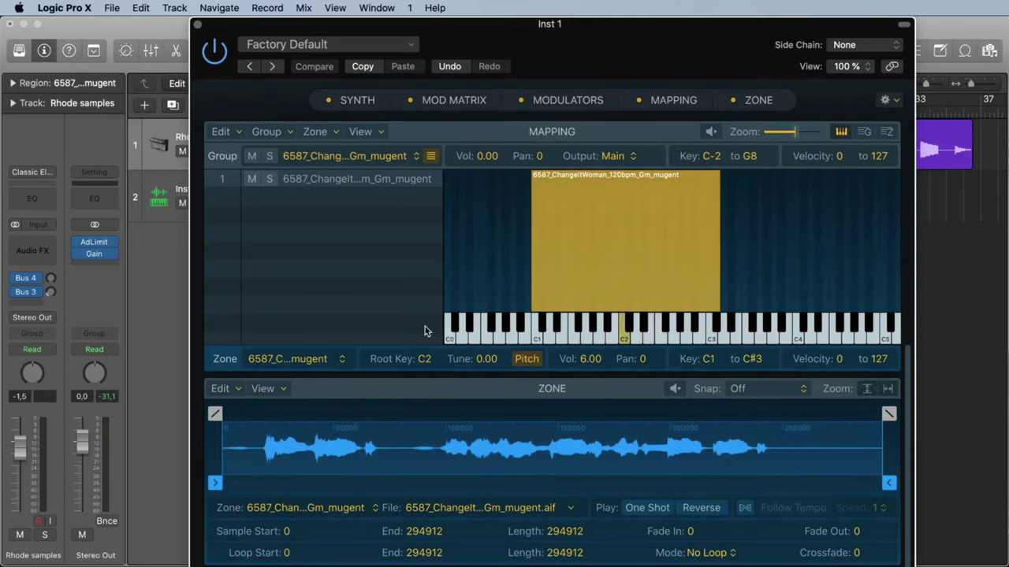
click(624, 339)
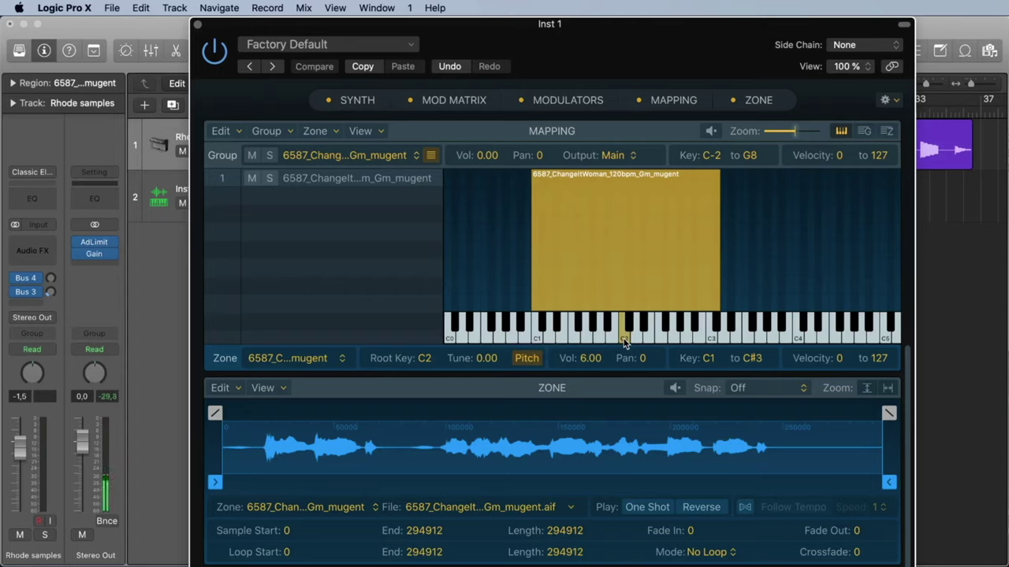
click(625, 339)
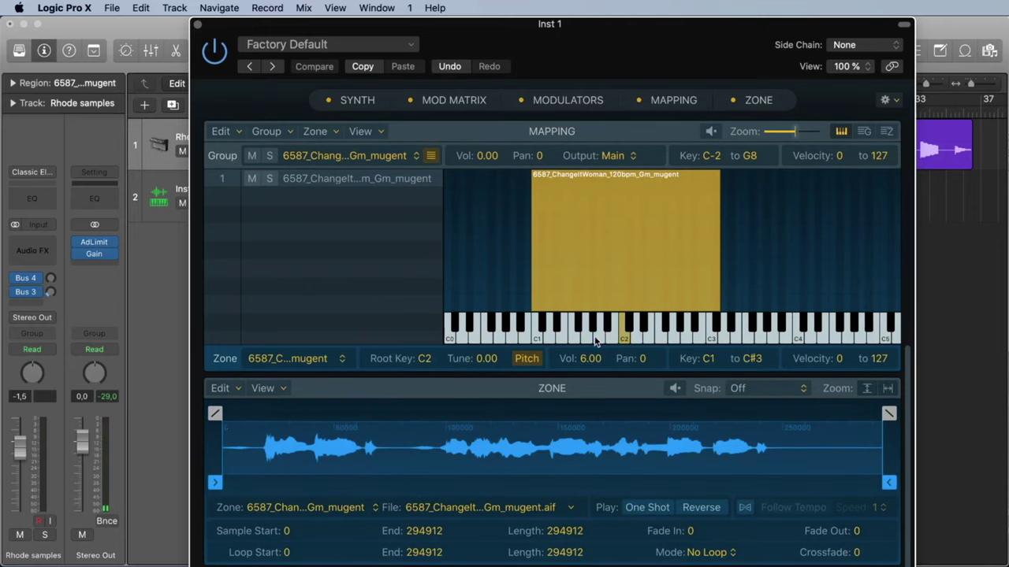
click(587, 339)
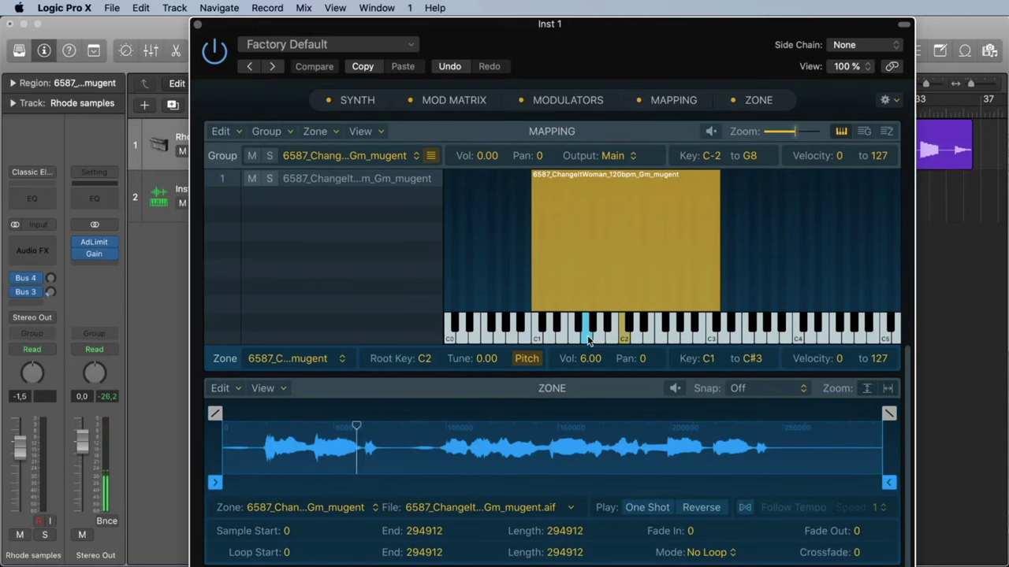
click(700, 335)
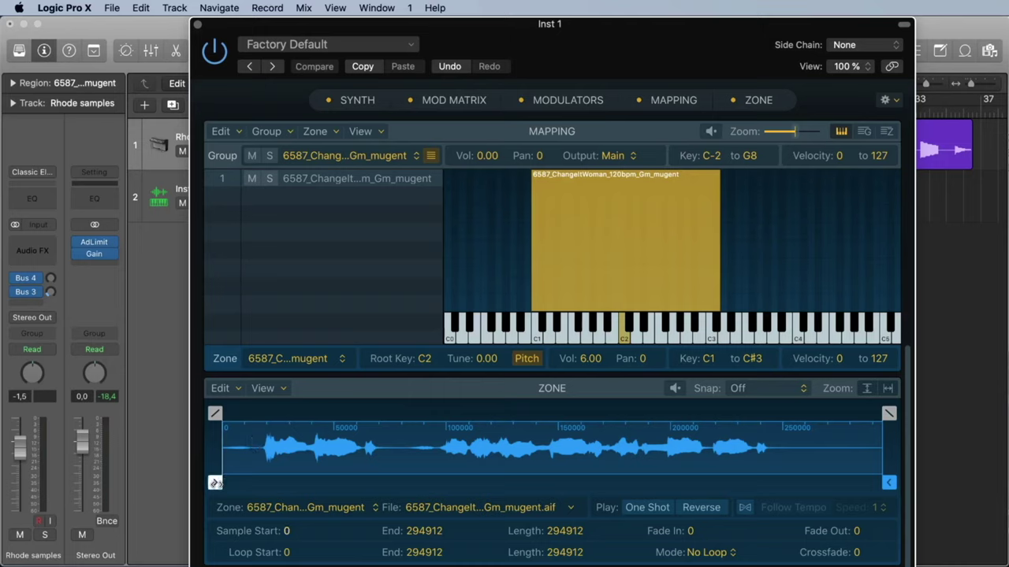
Step: Move the vocal zone's Sample Start to 19216 and audition keys C2–E2 and A1
drag(220, 483, 267, 482)
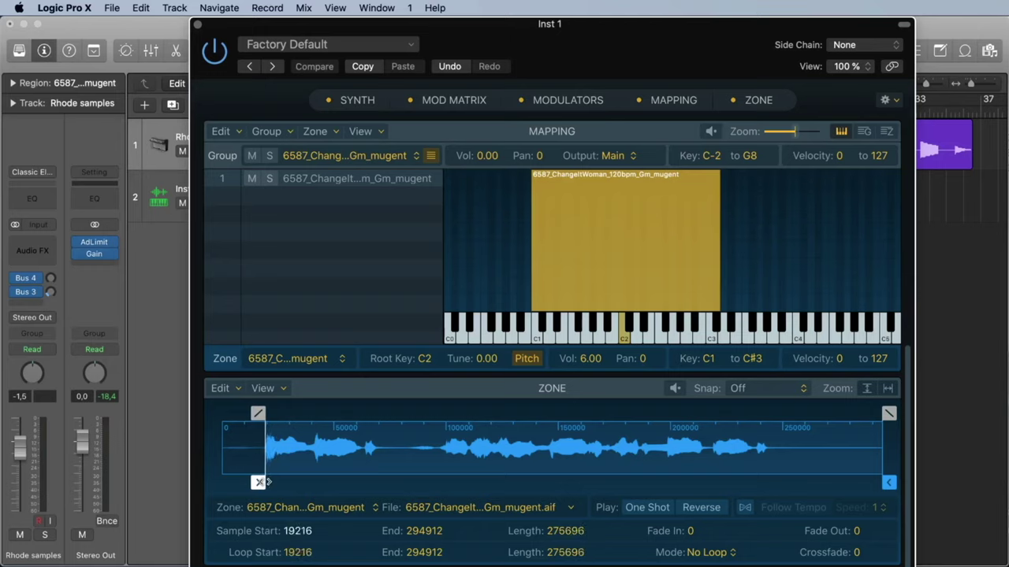
click(623, 339)
drag(625, 343, 672, 341)
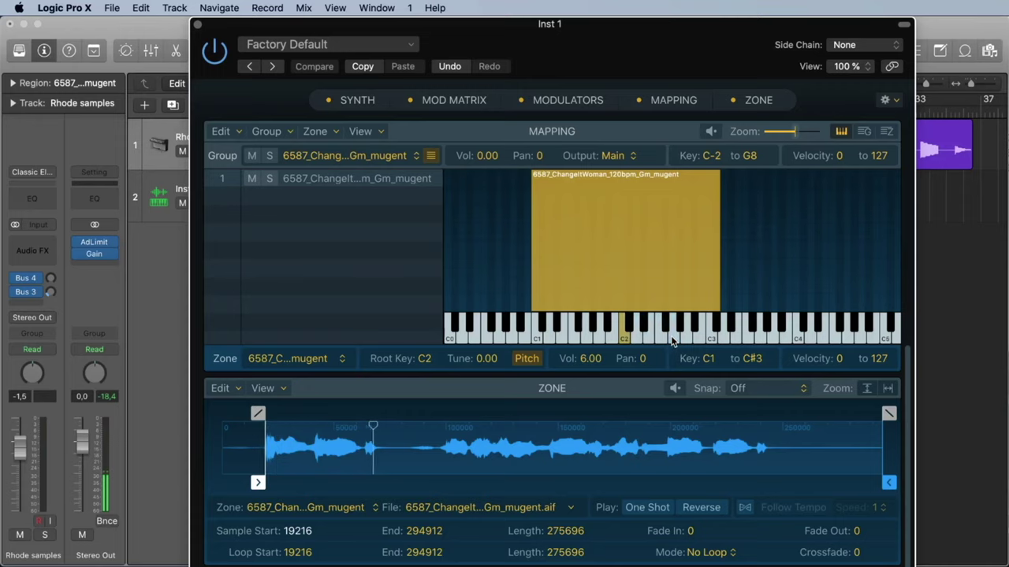
click(593, 335)
drag(542, 29, 583, 29)
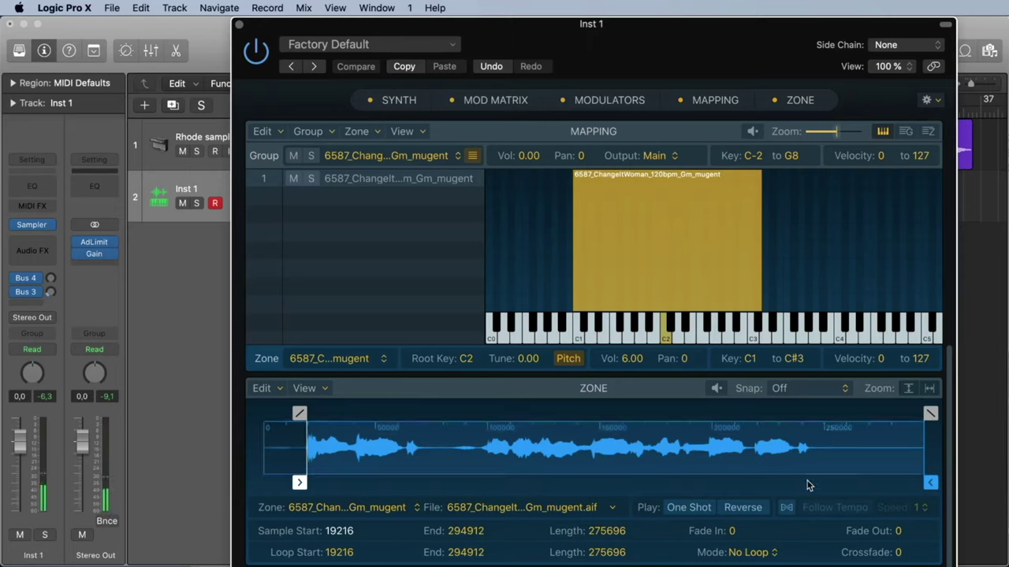
Step: Toggle Follow Tempo for the vocal zone using the Flex button beside Reverse
click(786, 509)
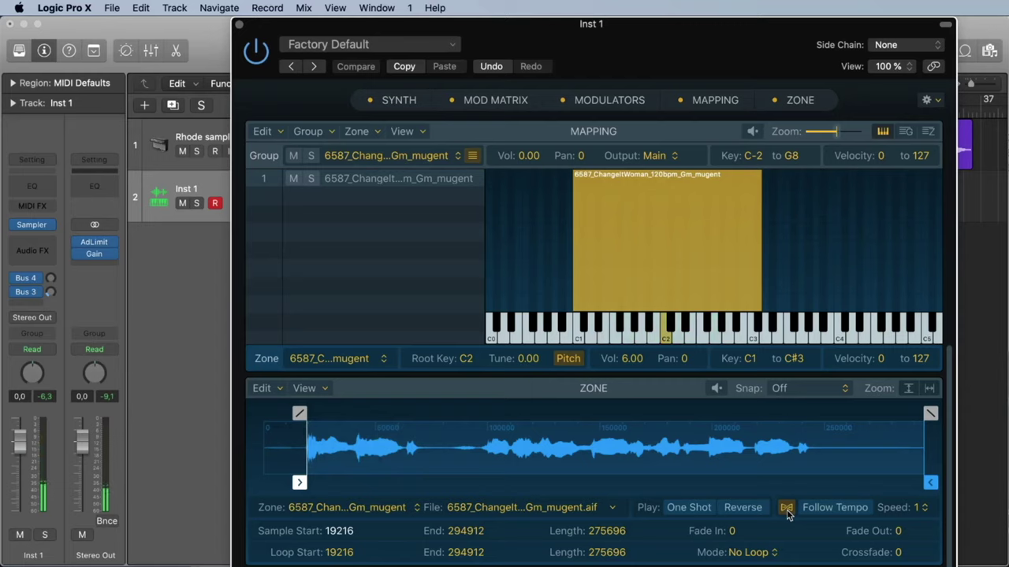
click(786, 508)
Step: End the vocal zone at F2 and map the magenta Man Lead region as a new zone
drag(760, 227, 693, 234)
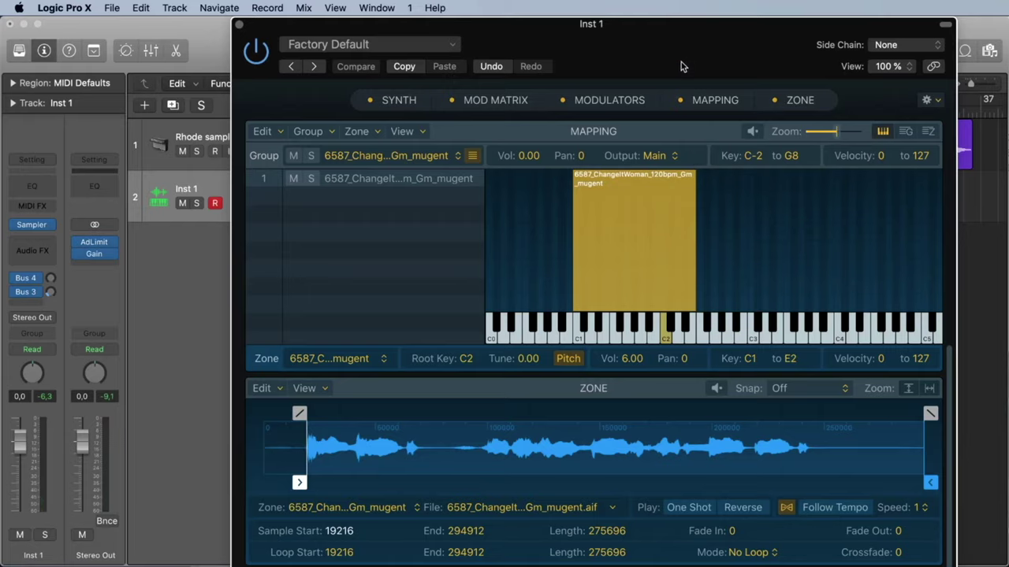
drag(715, 16, 719, 202)
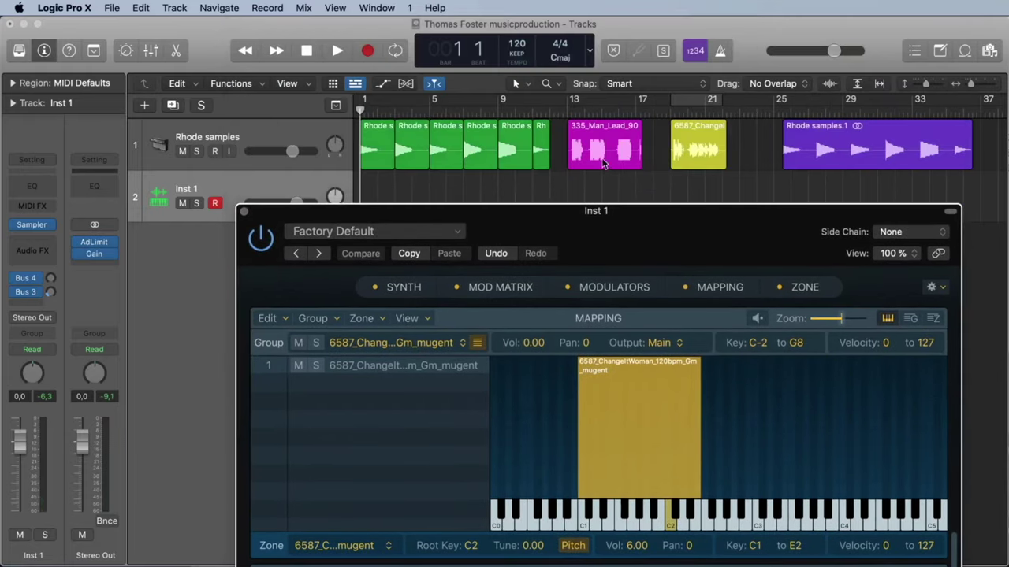
drag(580, 147, 697, 406)
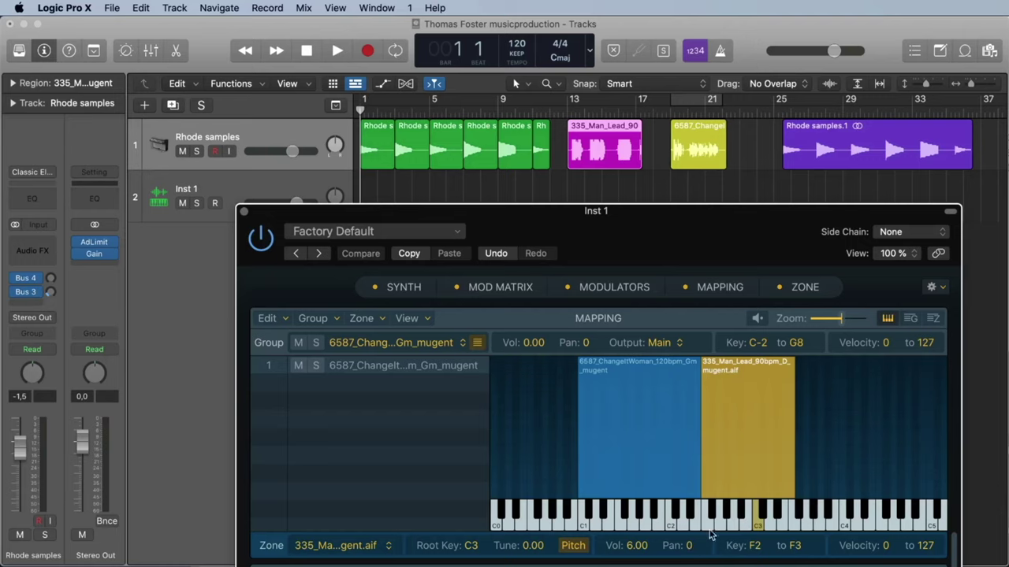
click(758, 527)
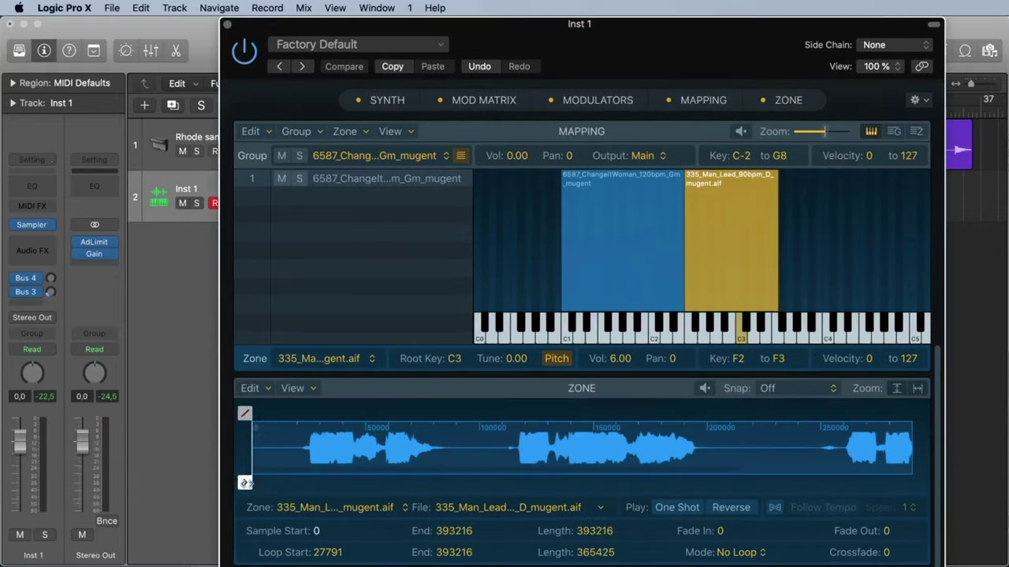
Step: Trim the Man Lead zone's sample start to 22841 and add a short fade-in
drag(254, 483, 309, 484)
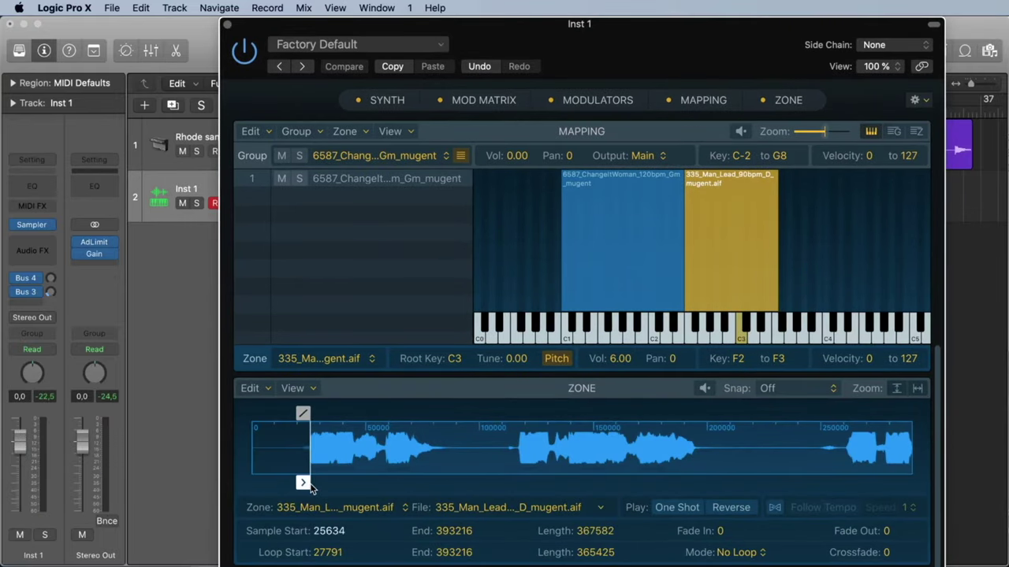
drag(303, 483, 297, 483)
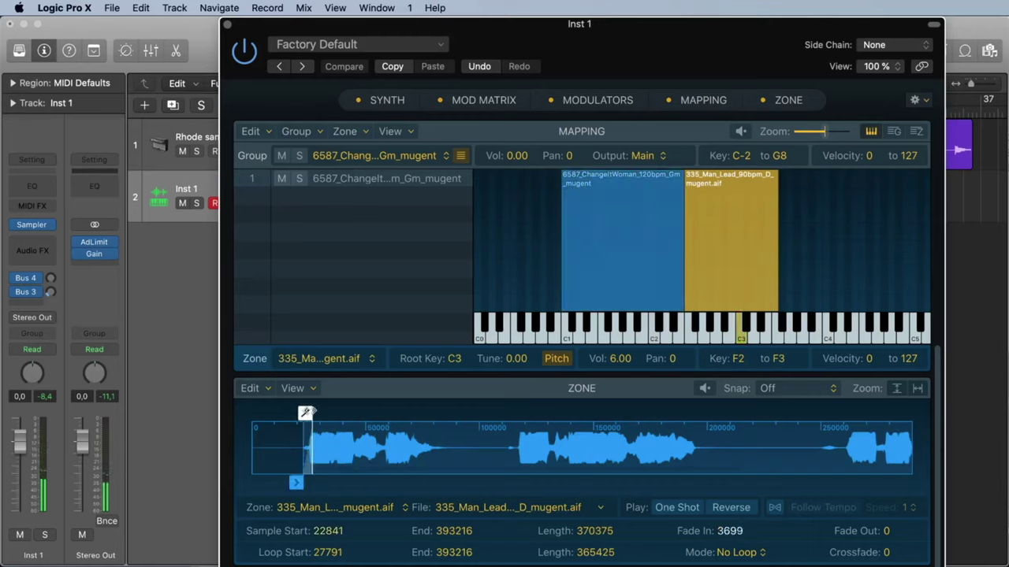
mouse_move(307, 412)
mouse_down()
mouse_move(392, 413)
mouse_move(295, 412)
mouse_up()
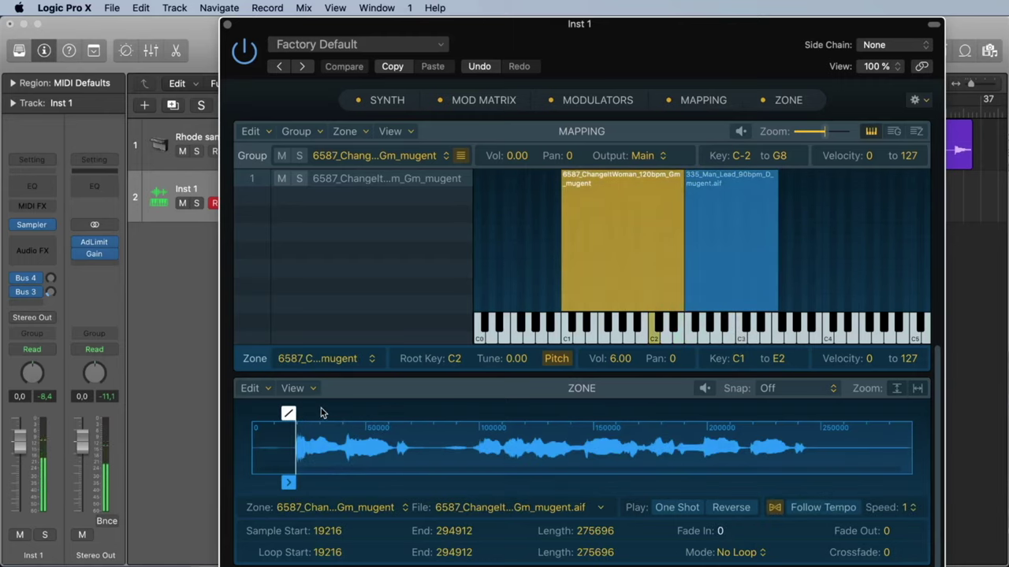
Step: Select both the Man Lead and ChangeItWoman zones and delete them from the mapping
click(713, 271)
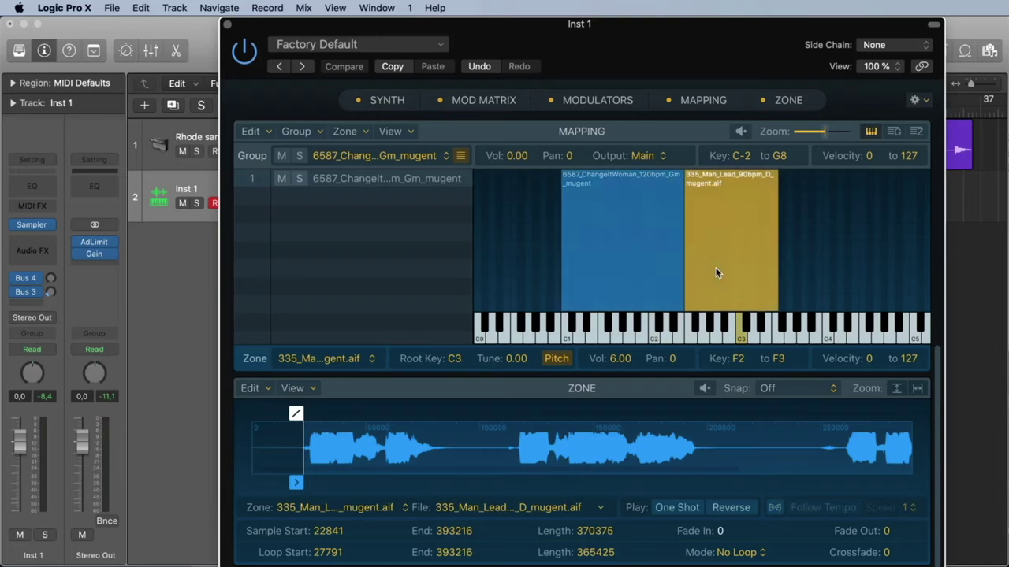
click(642, 270)
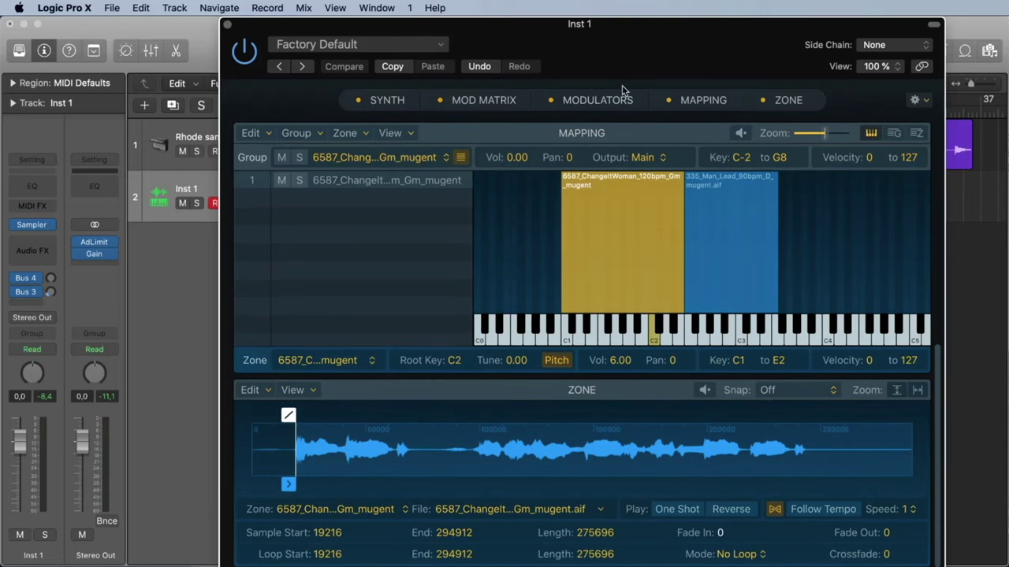
drag(819, 239, 641, 239)
key(Delete)
drag(653, 87, 851, 307)
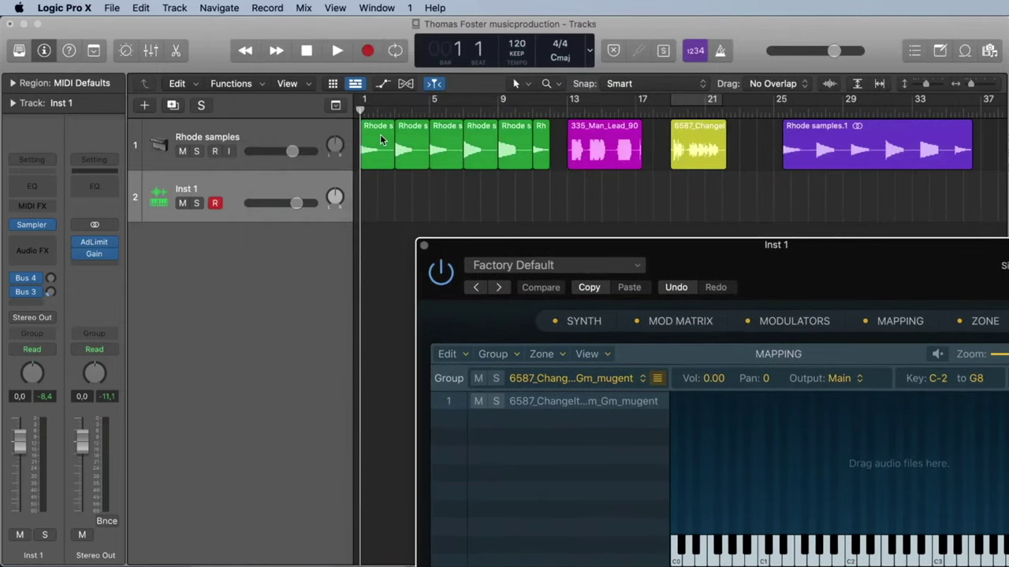
Step: Play the arrangement from the start and stop near bar 5
key(space)
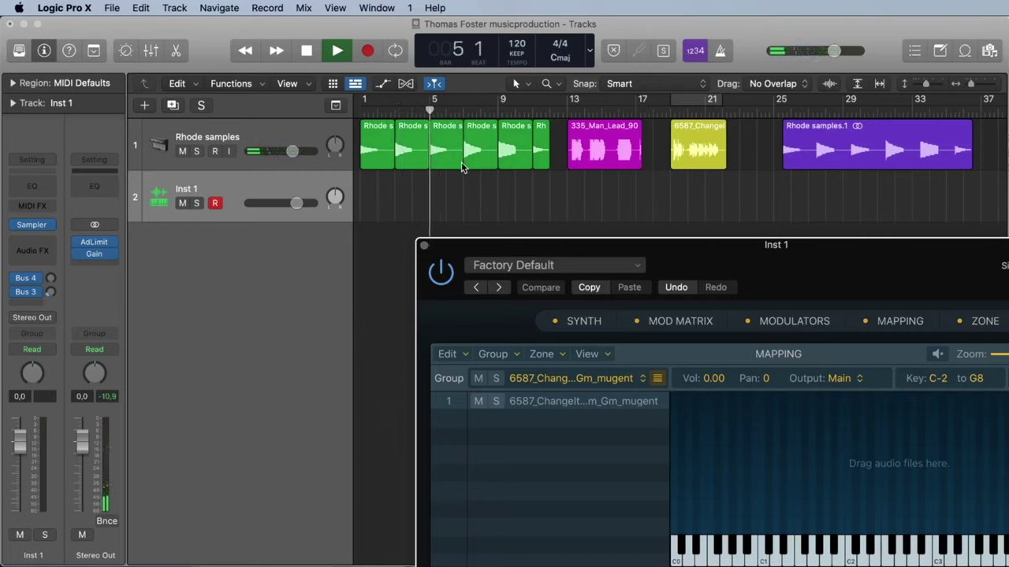
key(space)
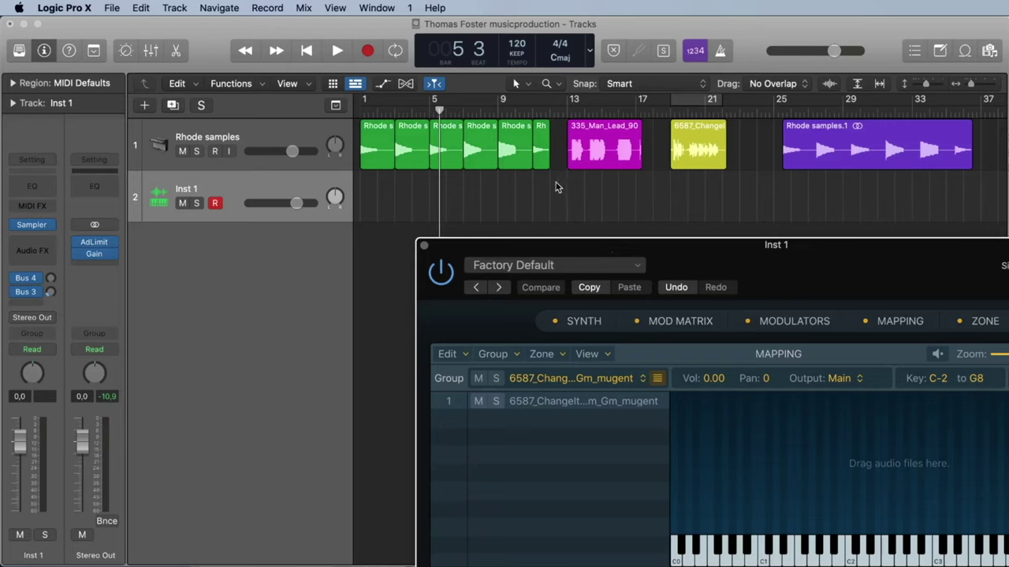
Step: Map the green Rhode samples regions into the Sampler and select the Rhode samples.33_1 zone
drag(555, 182, 869, 327)
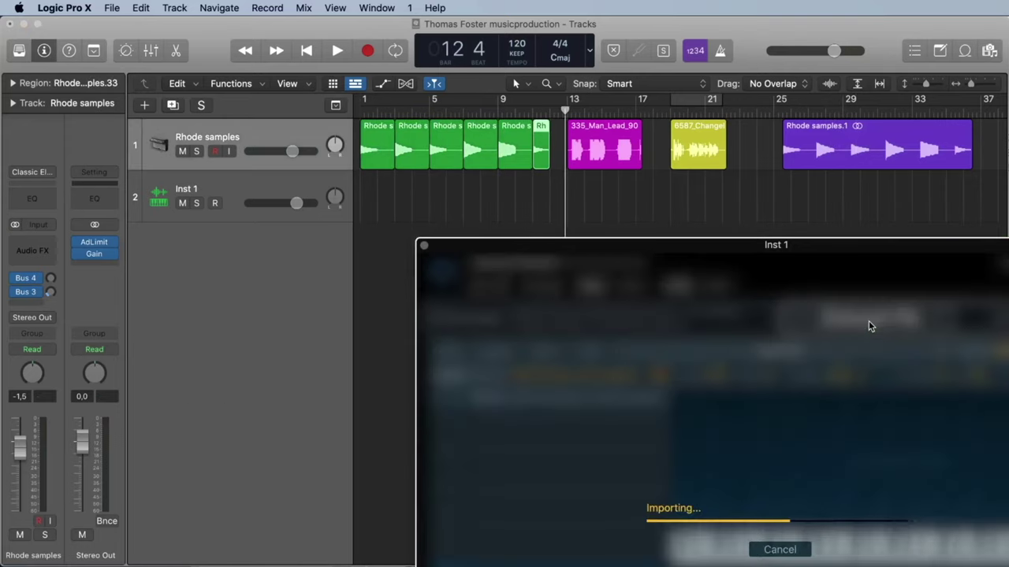
drag(884, 251, 772, 33)
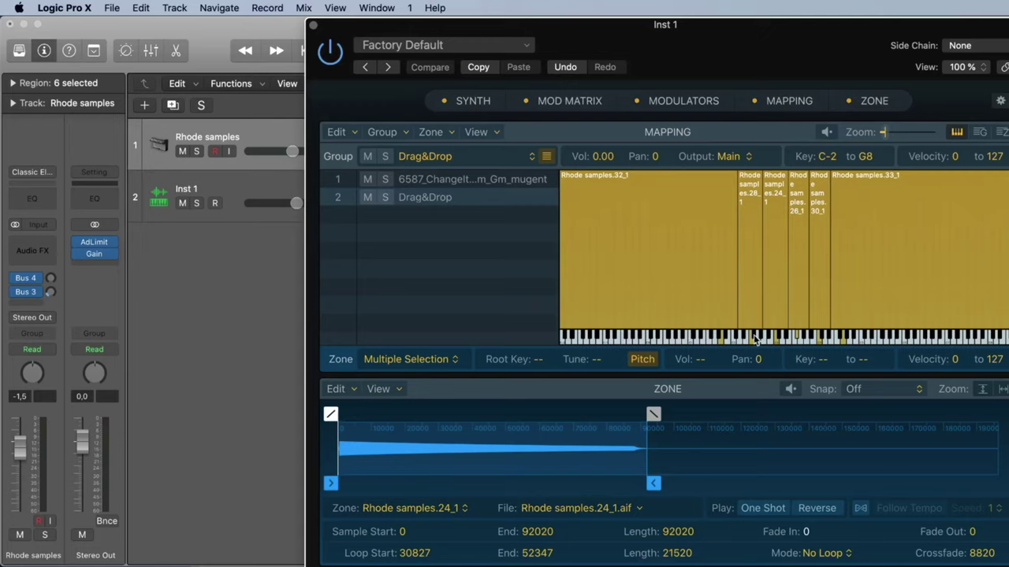
click(839, 308)
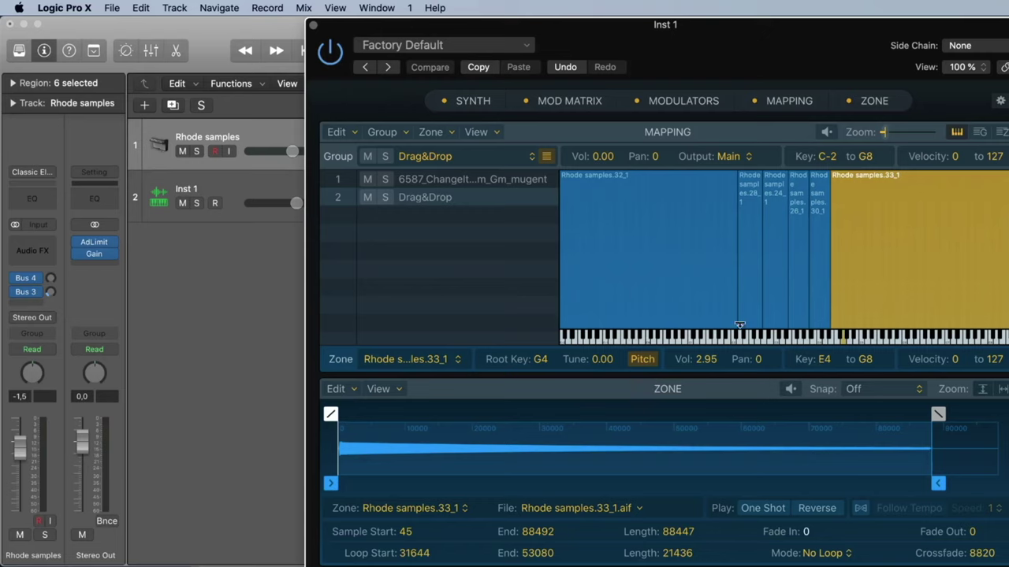
drag(669, 37, 584, 37)
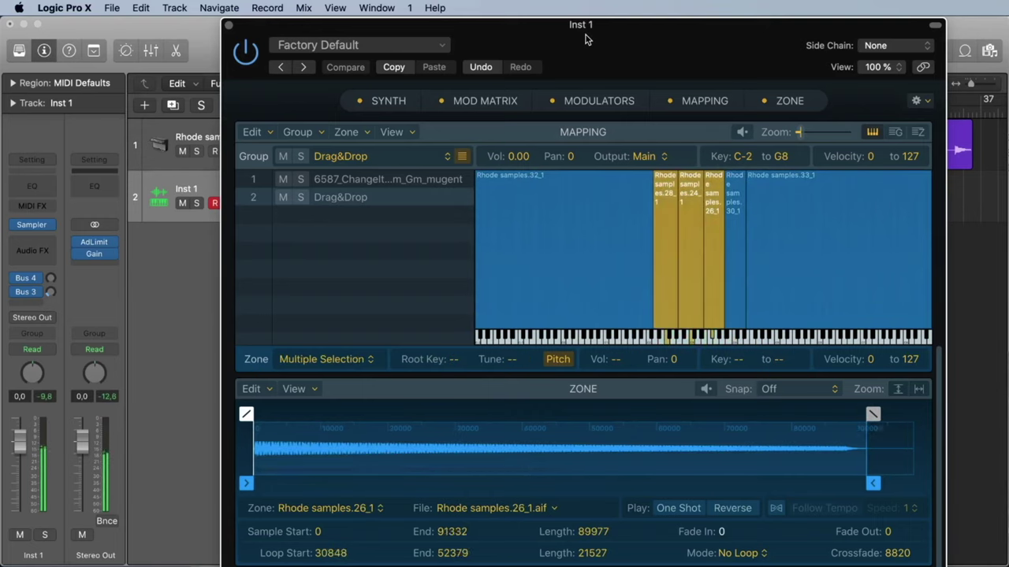
Step: Close the Sampler, delete track Inst 1, and drag the six green Rhode regions below the tracks
click(228, 24)
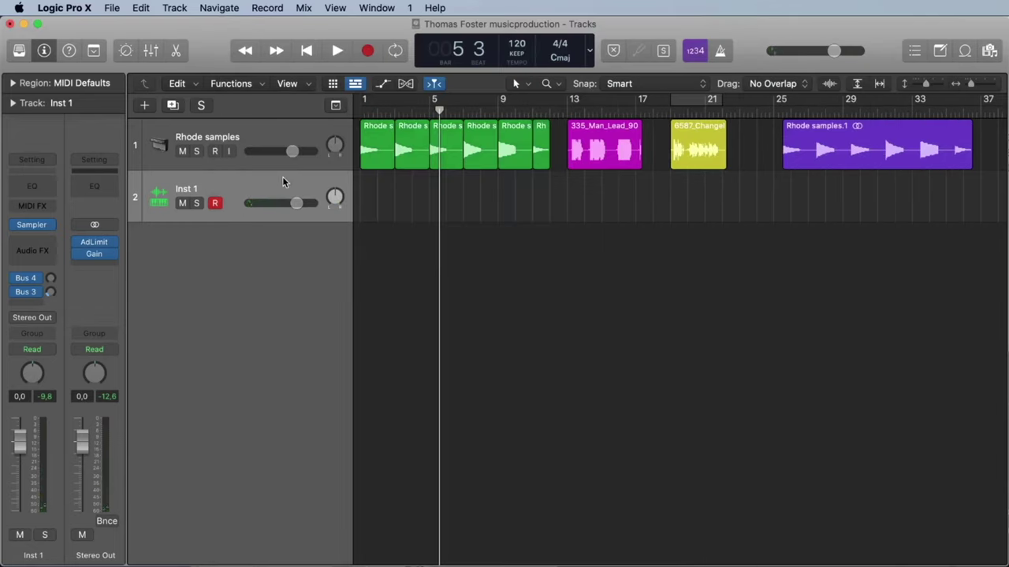
key(super+BackSpace)
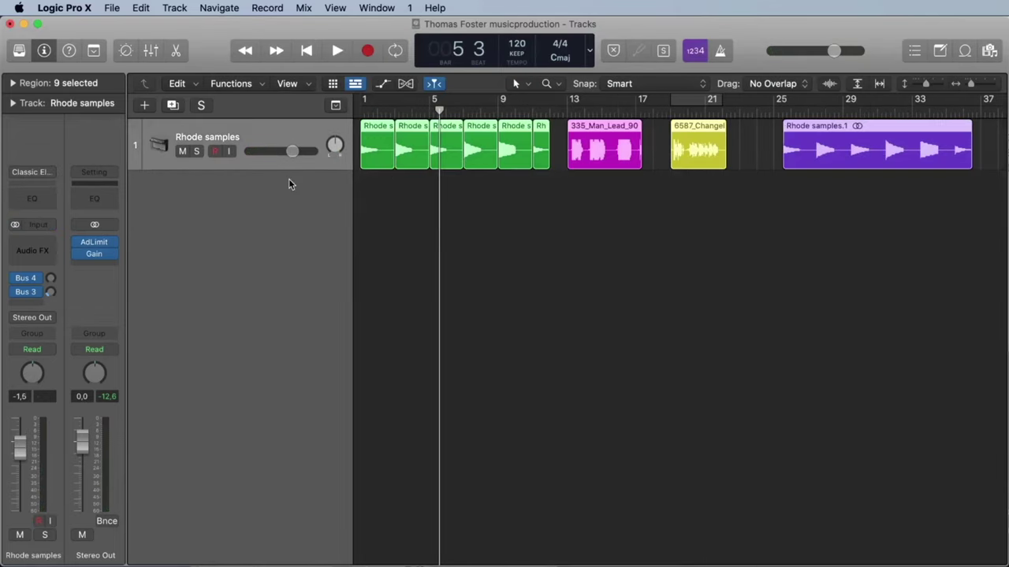
drag(361, 179, 536, 153)
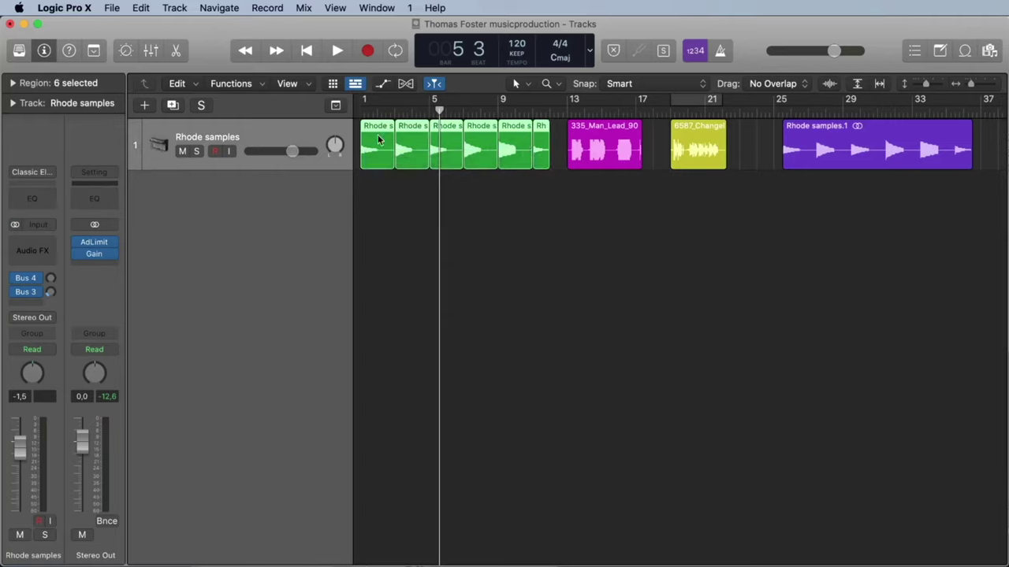
drag(377, 134, 288, 209)
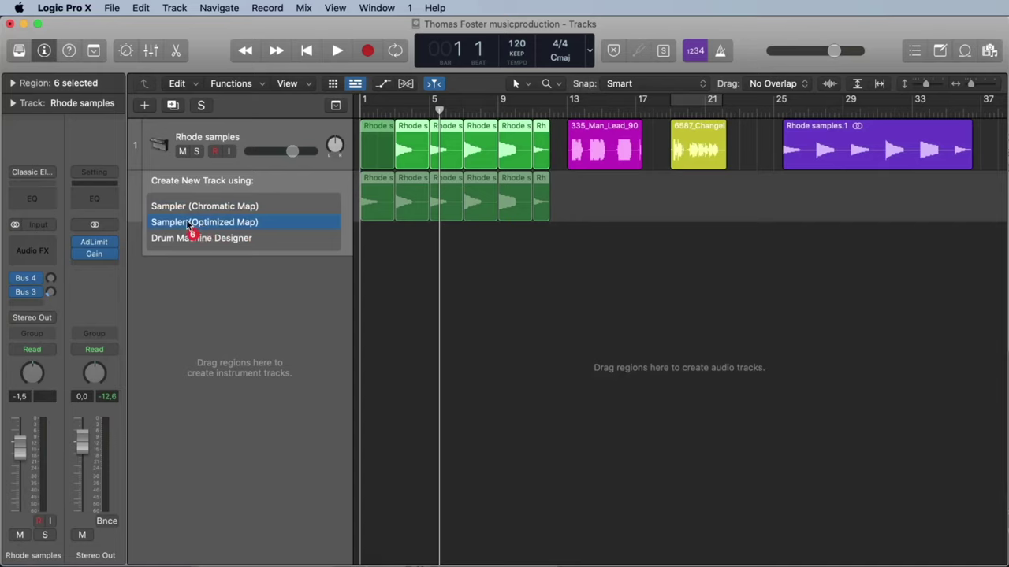
Step: Drop the green Rhode slices on Sampler (Optimized Map) to create a #default track, audition it, and raise the Sampler window
drag(187, 222, 224, 226)
key(Escape)
key(space)
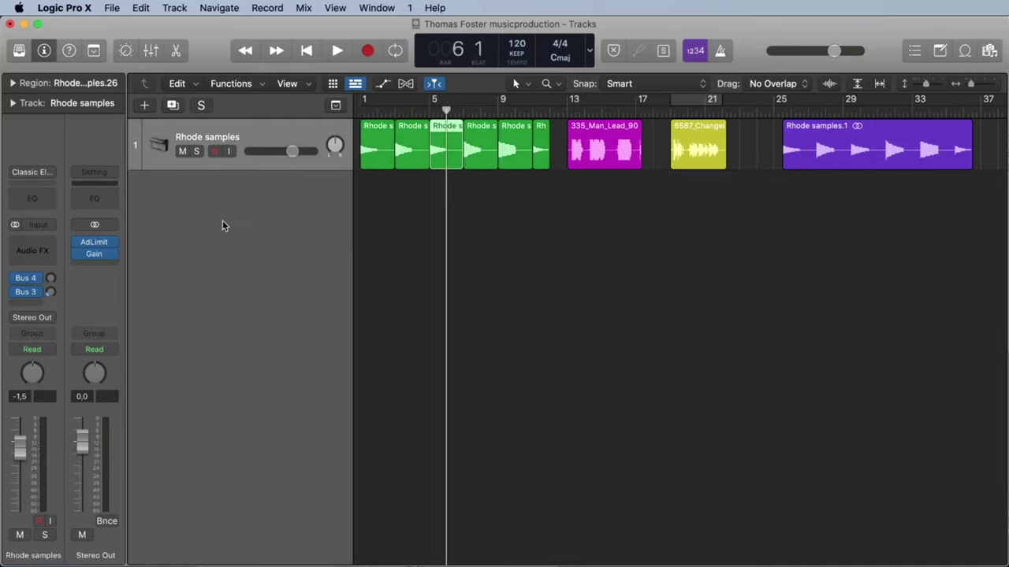
key(space)
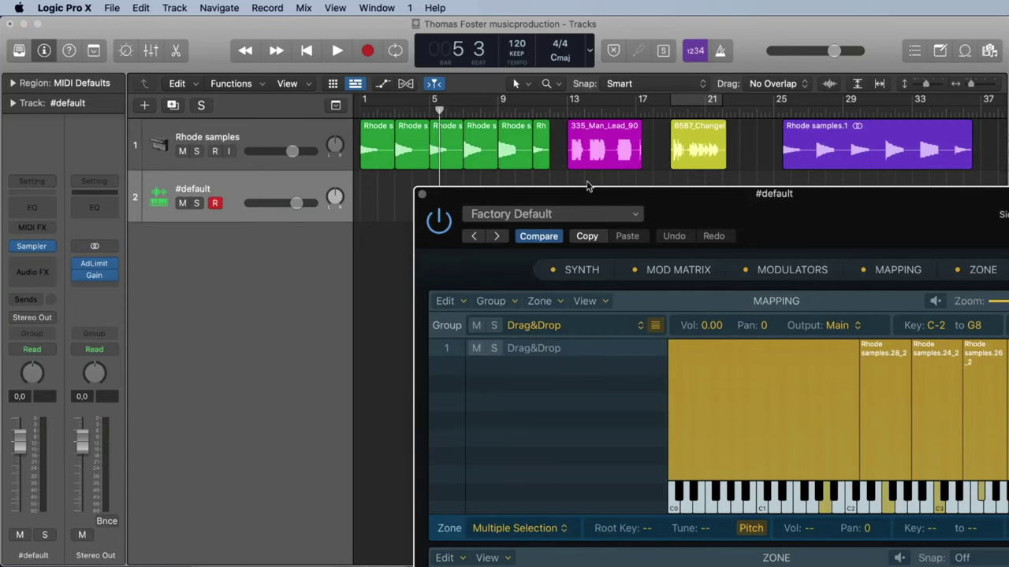
drag(654, 197, 353, 4)
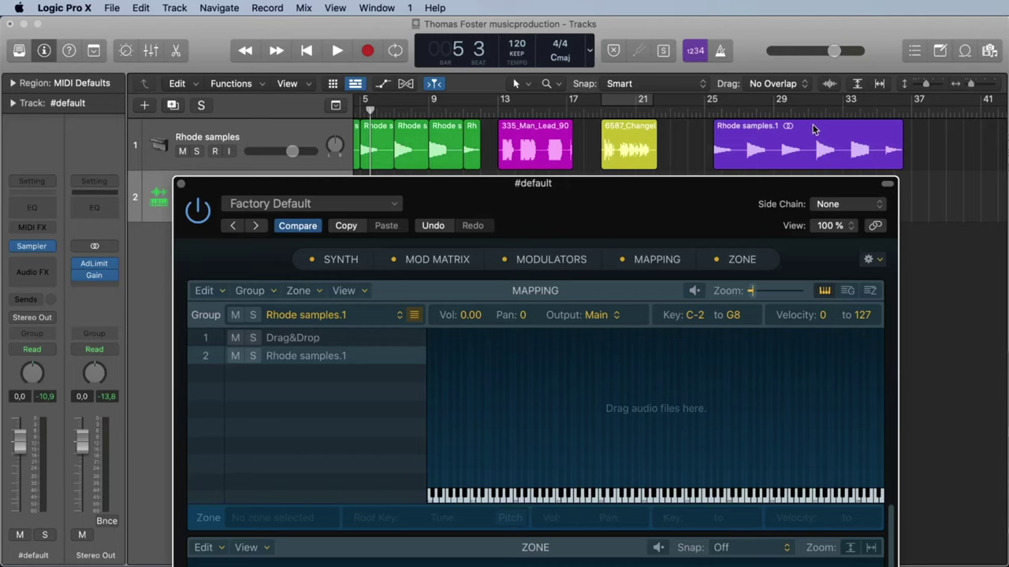
Step: Drop the purple Rhode samples.1 region on Optimized in the Mapping pane and audition the Rhode samples.1 5 zone
drag(784, 133, 761, 266)
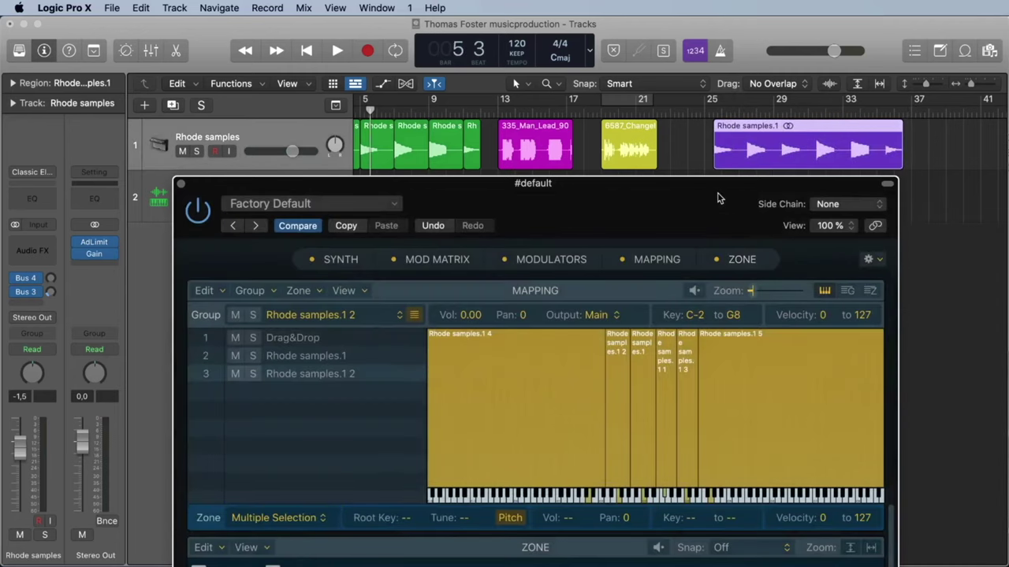
click(156, 197)
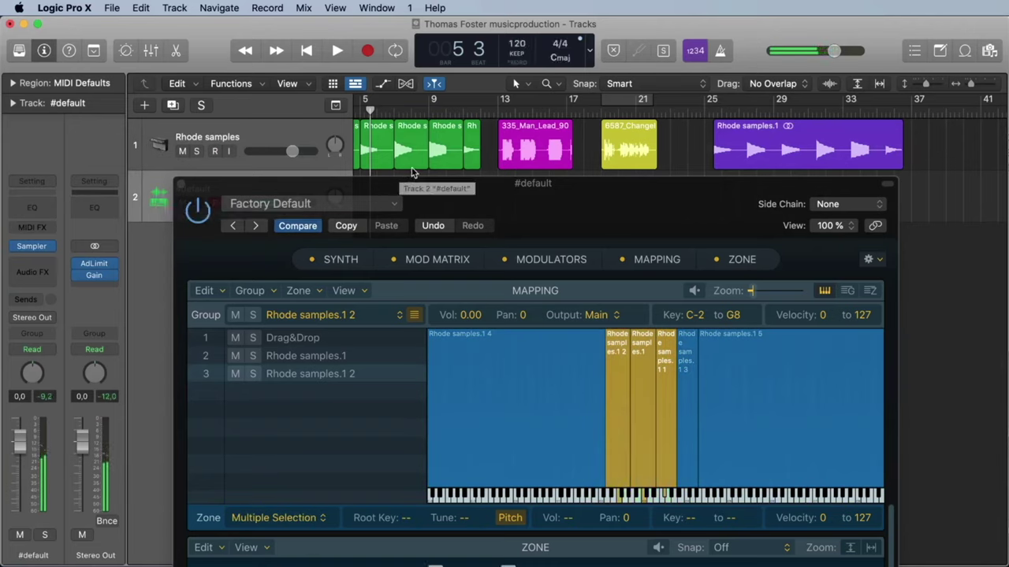
click(732, 355)
Step: Delete all Rhode zones and map the 335_Man_Lead_90 vocal into the Sampler
shift+click(576, 368)
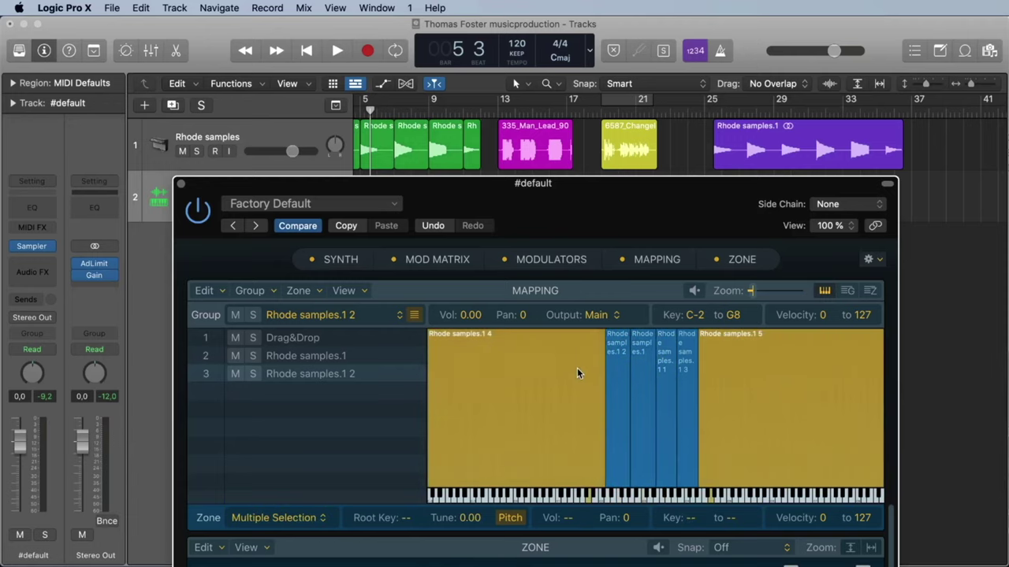
key(super+a)
key(Delete)
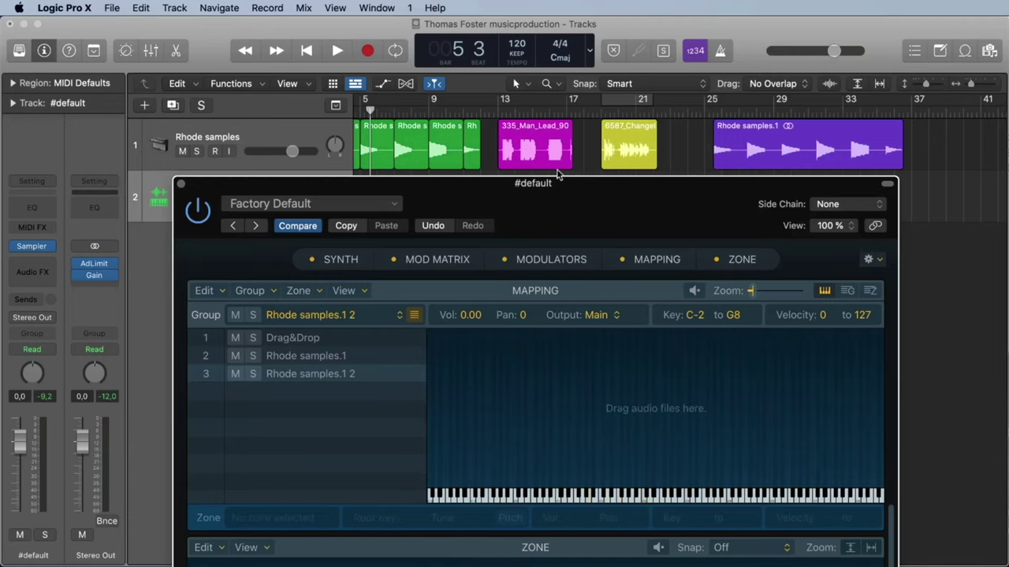
drag(530, 144, 638, 393)
Step: Set the vocal zone's sample start to 117963 and stretch its key range to C#1–C#6
click(638, 398)
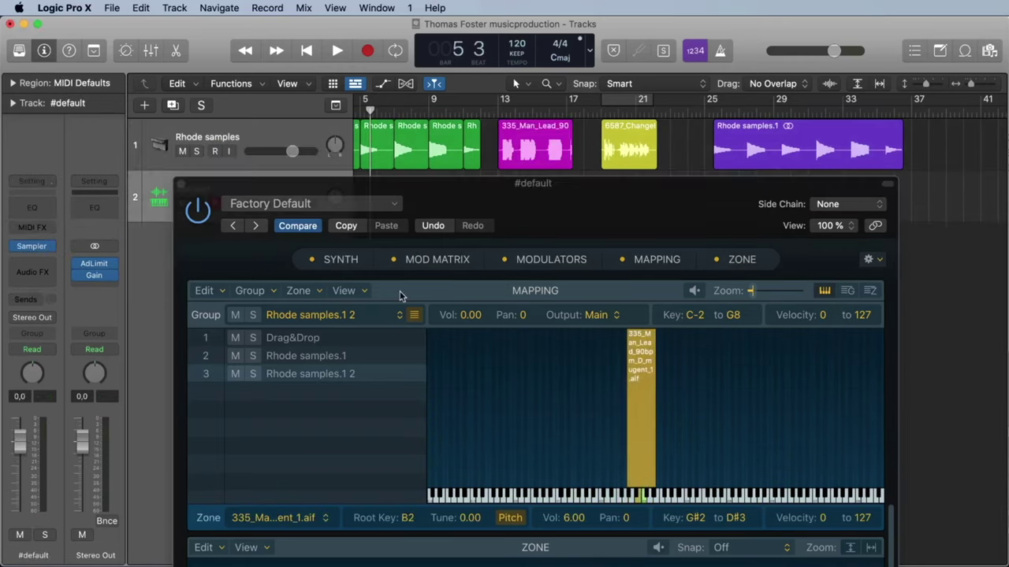
click(660, 386)
click(640, 369)
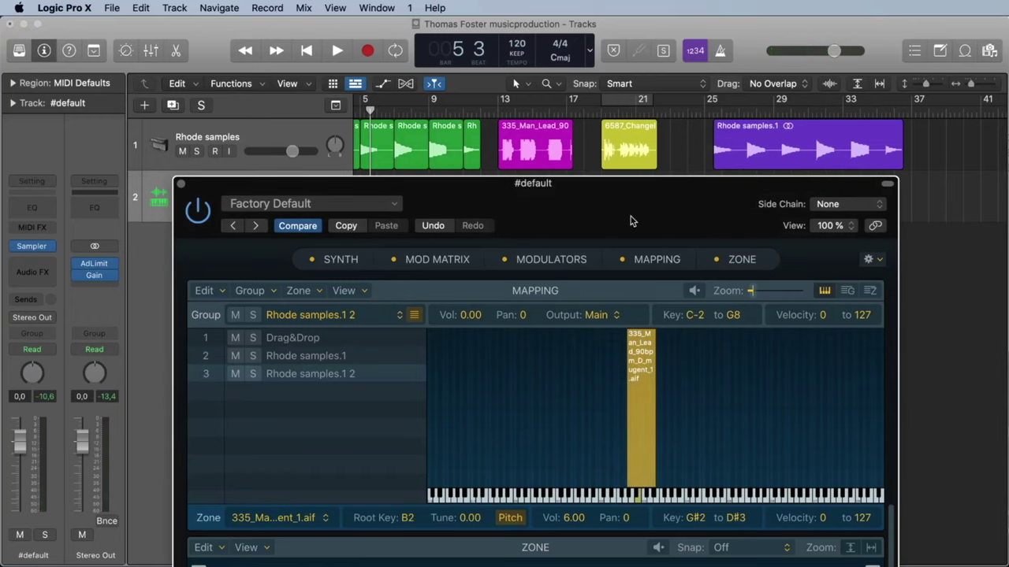
drag(630, 218, 634, 56)
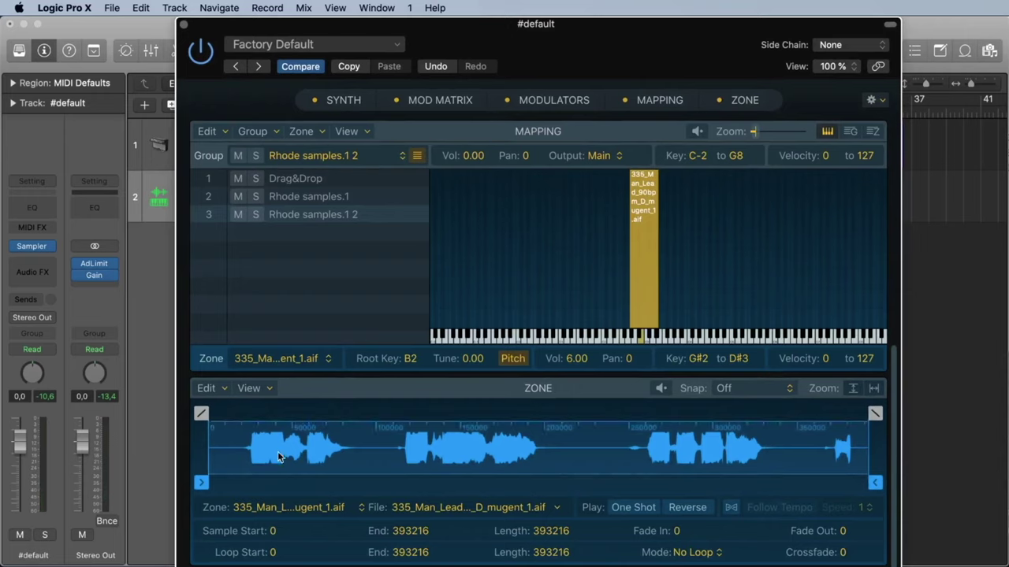
drag(210, 482, 409, 482)
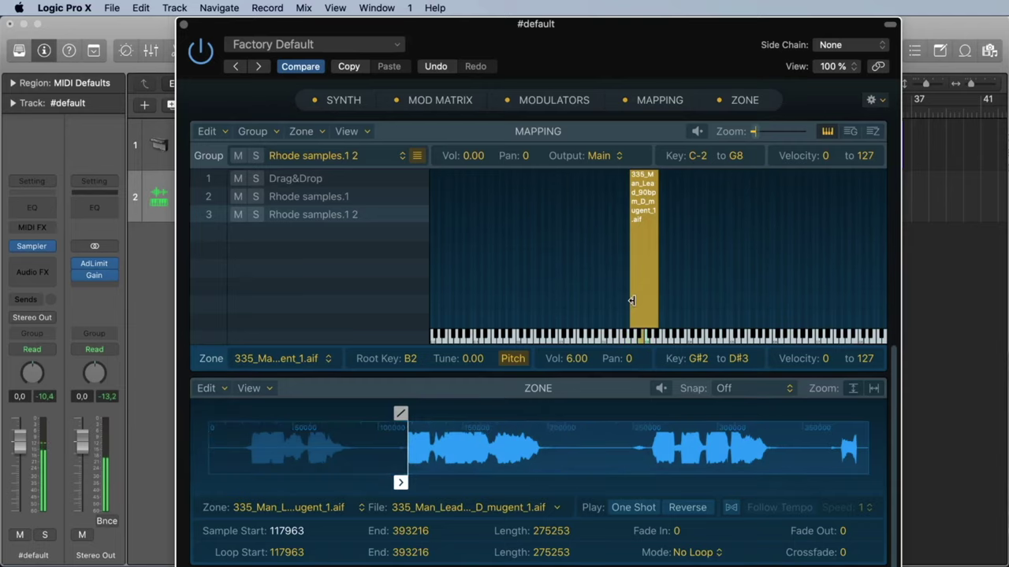
drag(631, 299, 562, 301)
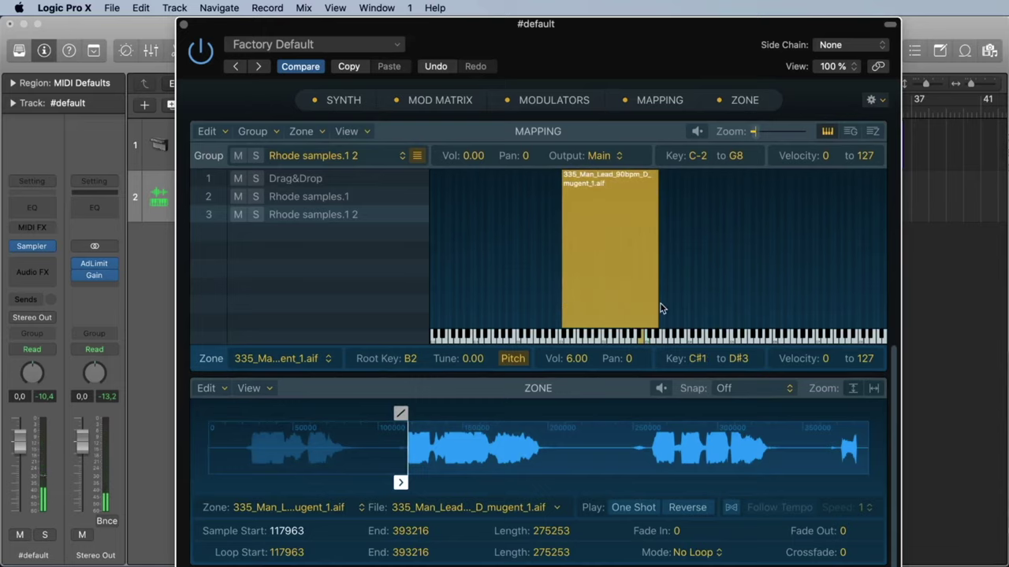
drag(660, 309, 780, 314)
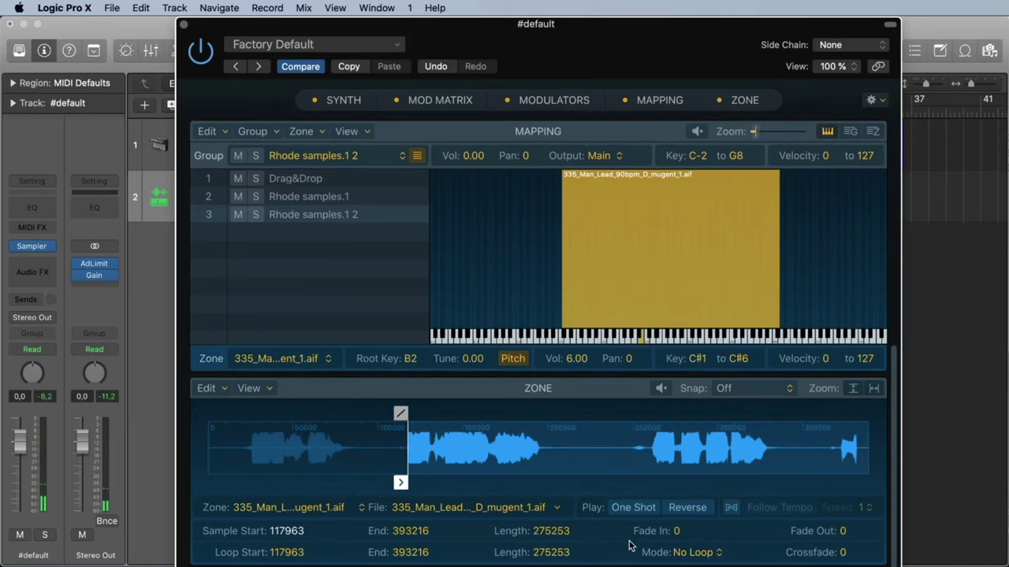
Step: Loop one short vocal phrase in Forward mode and add a crossfade
scroll(623, 520, up, 1)
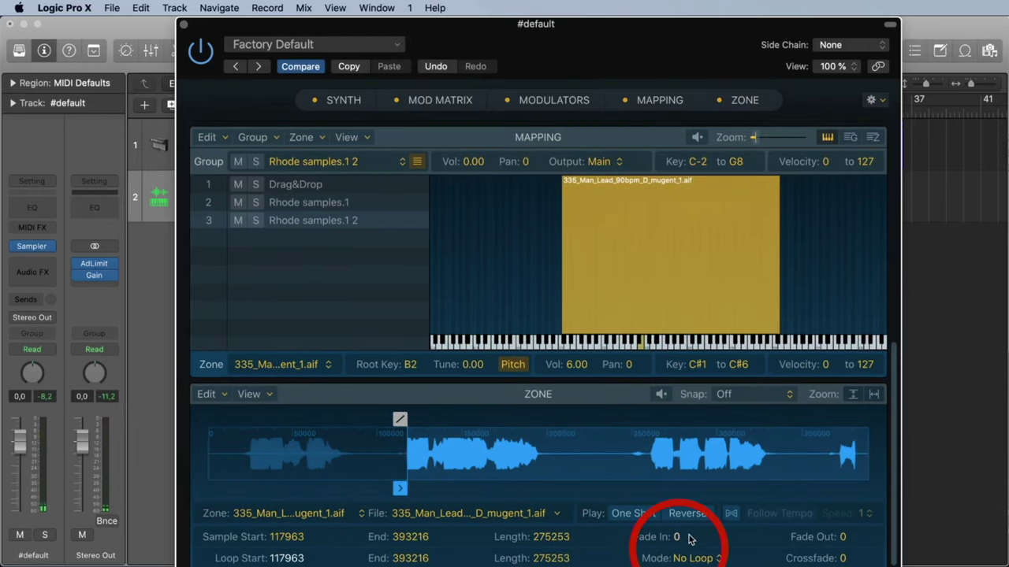
click(684, 558)
click(690, 566)
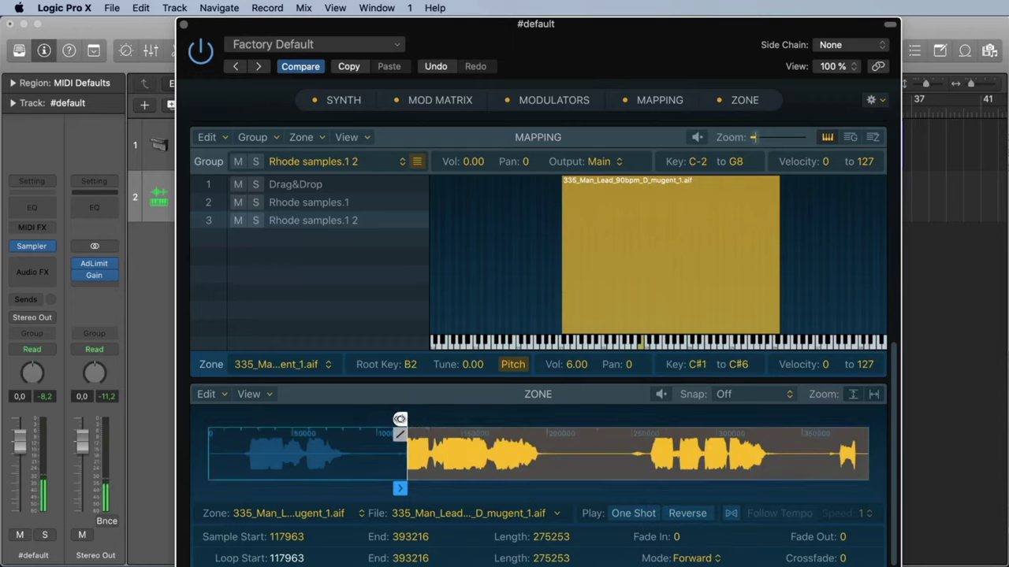
drag(399, 419, 487, 420)
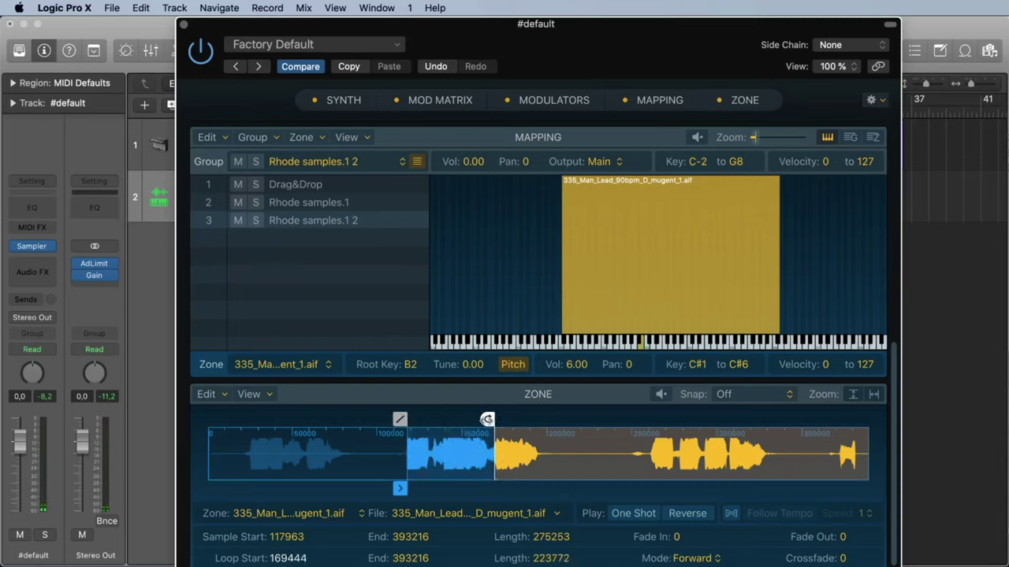
drag(755, 448, 734, 450)
drag(828, 419, 488, 420)
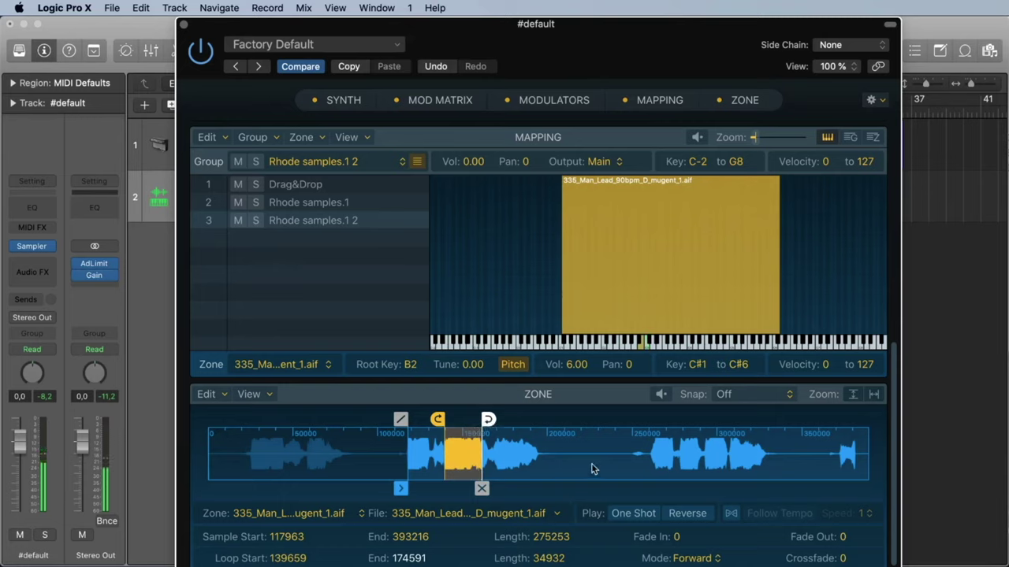
drag(437, 419, 450, 420)
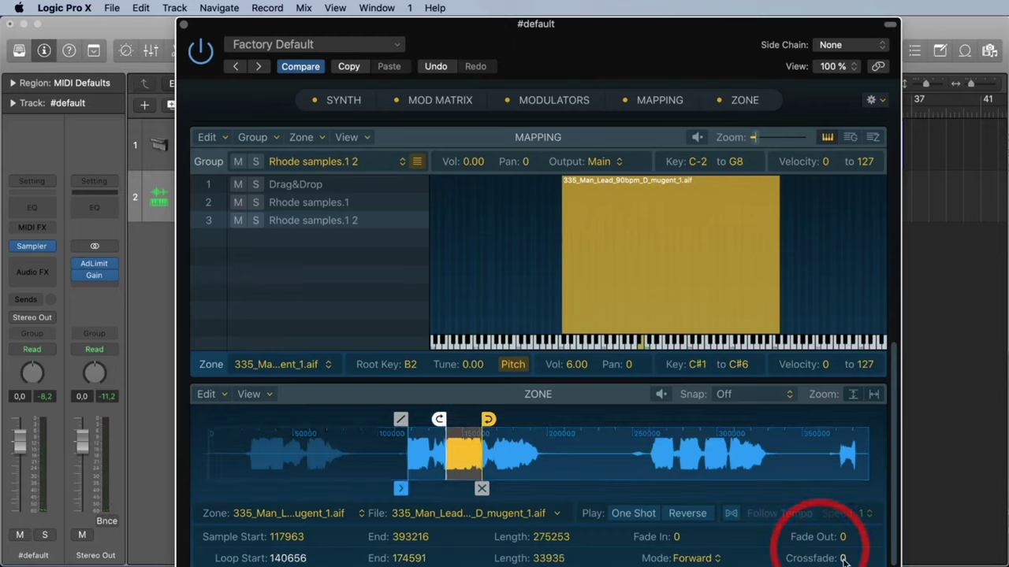
mouse_move(843, 557)
mouse_down()
mouse_move(843, 508)
mouse_move(852, 566)
mouse_up()
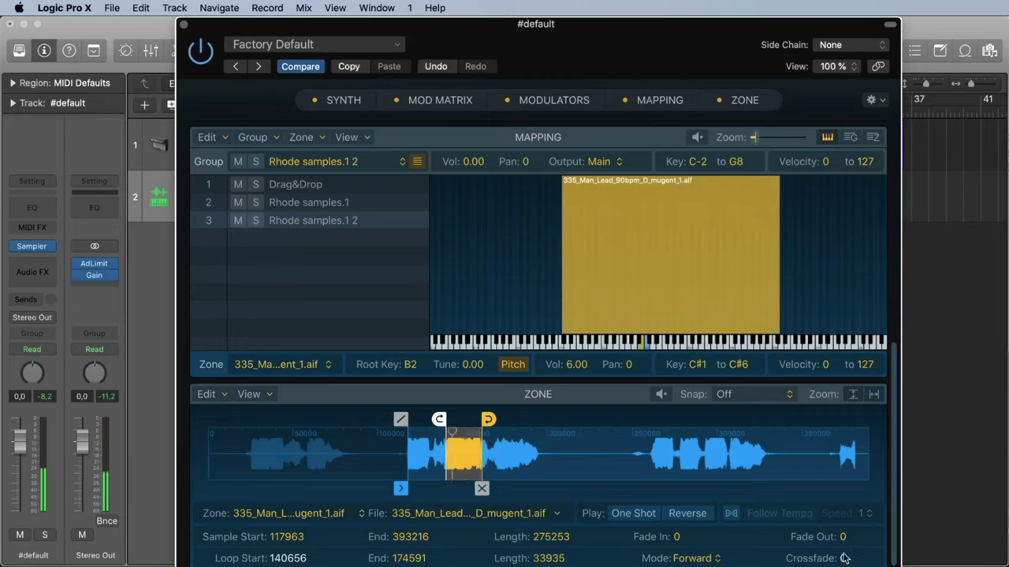
Step: Switch the loop to Alternate mode, adjust the crossfade, then delete the vocal zone
click(715, 561)
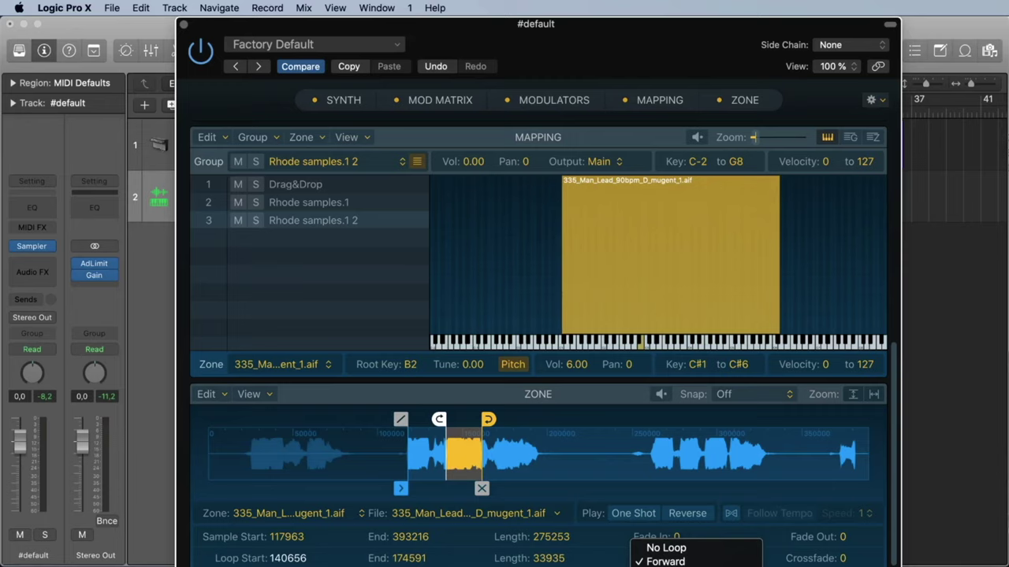
key(Down)
key(Down)
key(Down)
key(Down)
key(Return)
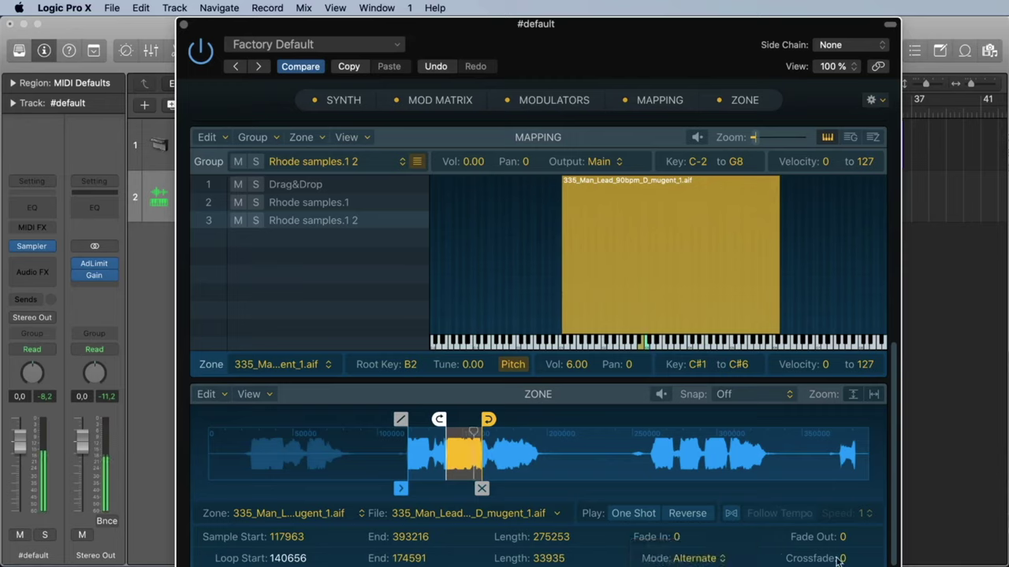
drag(479, 432, 474, 433)
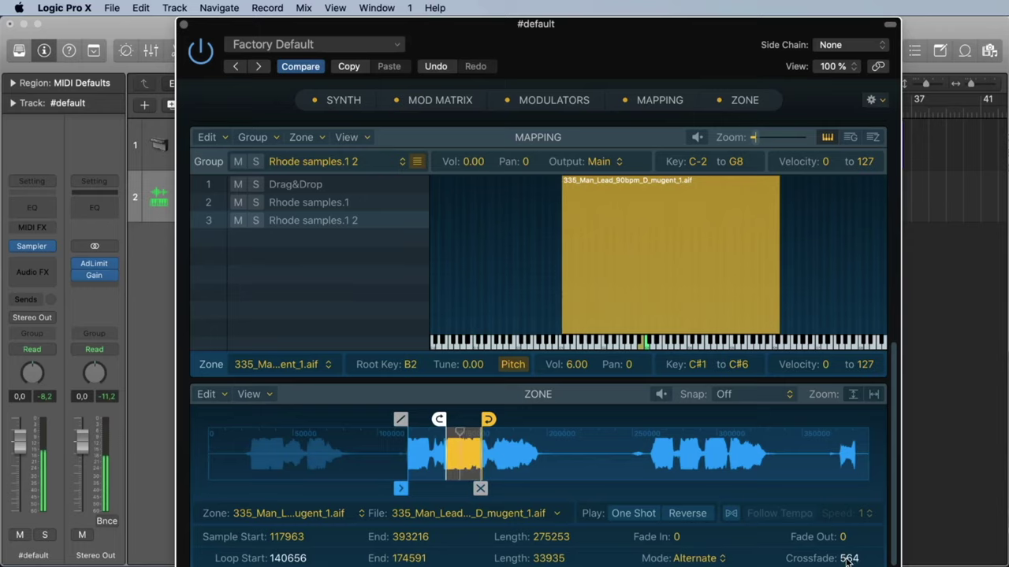
drag(849, 557, 849, 566)
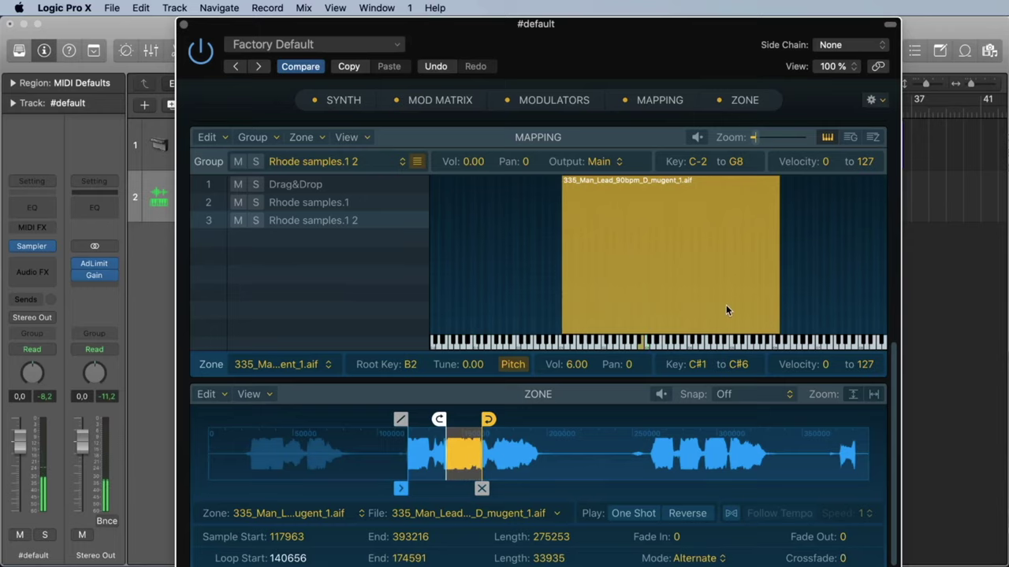
key(Delete)
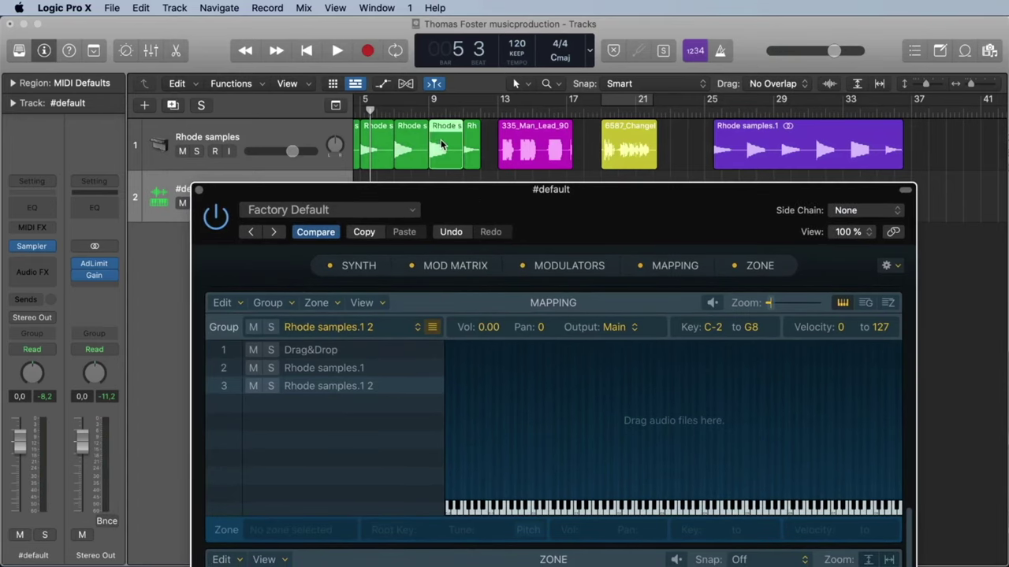
Step: Map the green Rhode samples.32_3.aif region into the Sampler and select its zone
drag(442, 144, 655, 417)
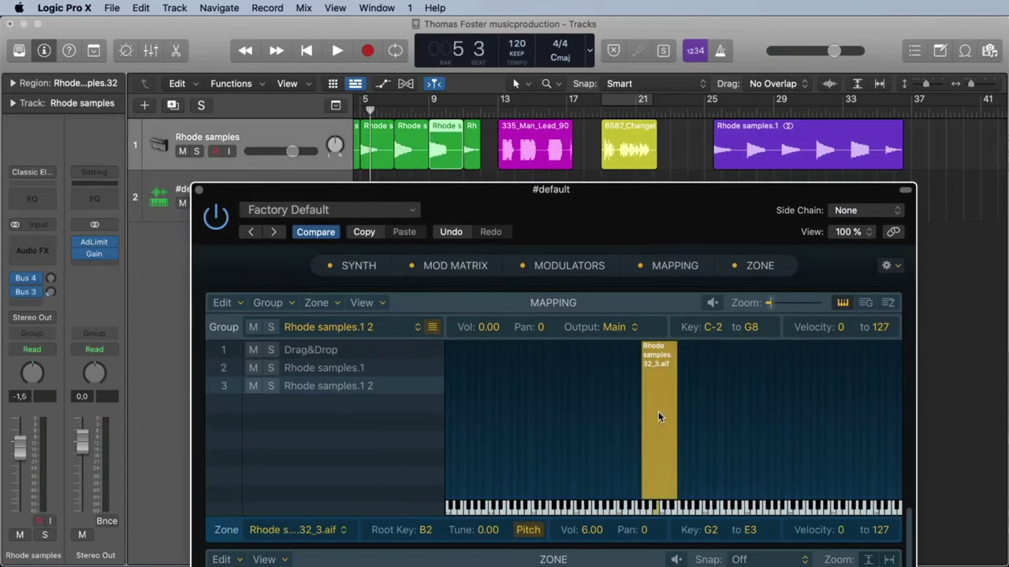
key(Down)
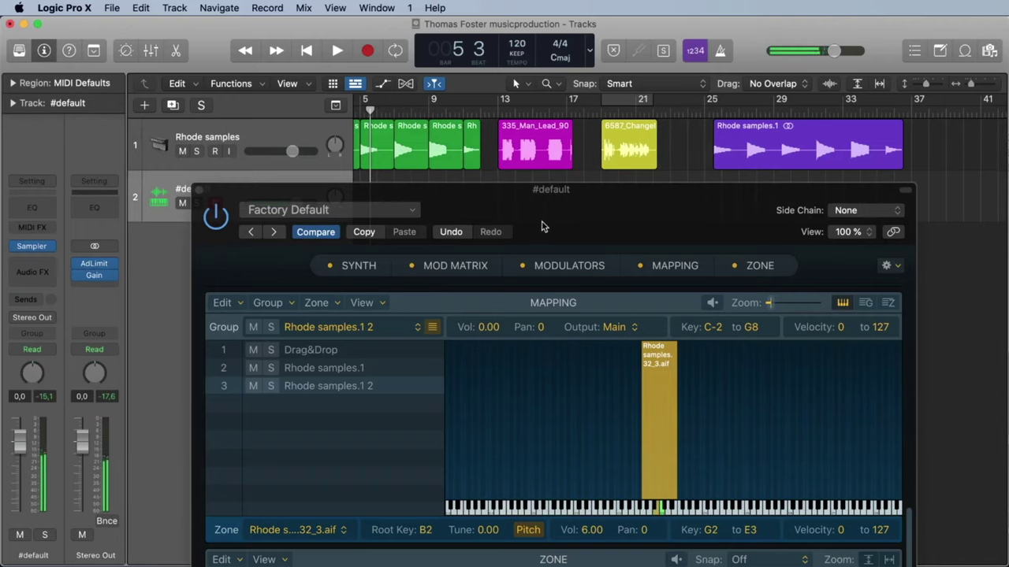
drag(542, 227, 533, 51)
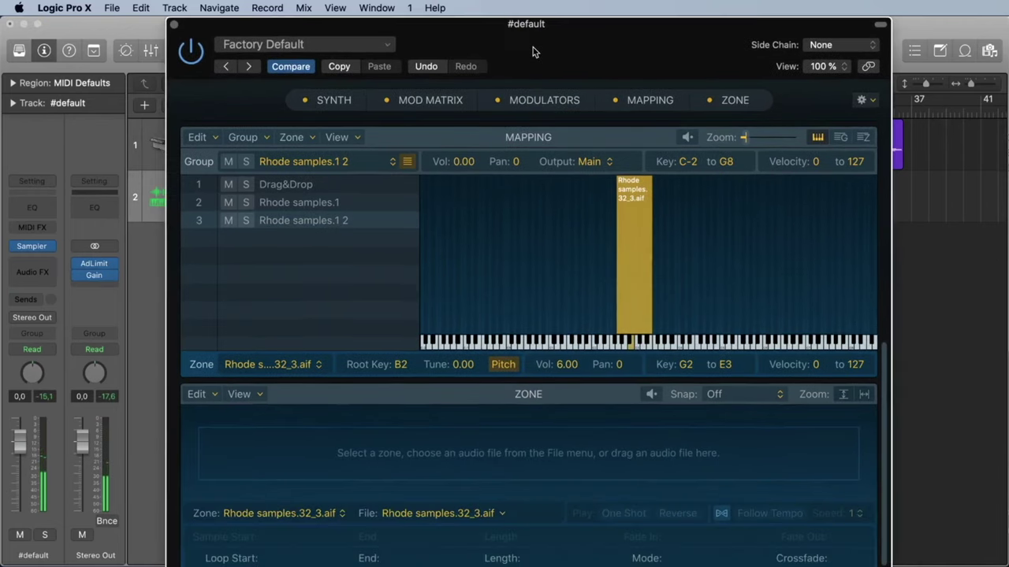
click(625, 232)
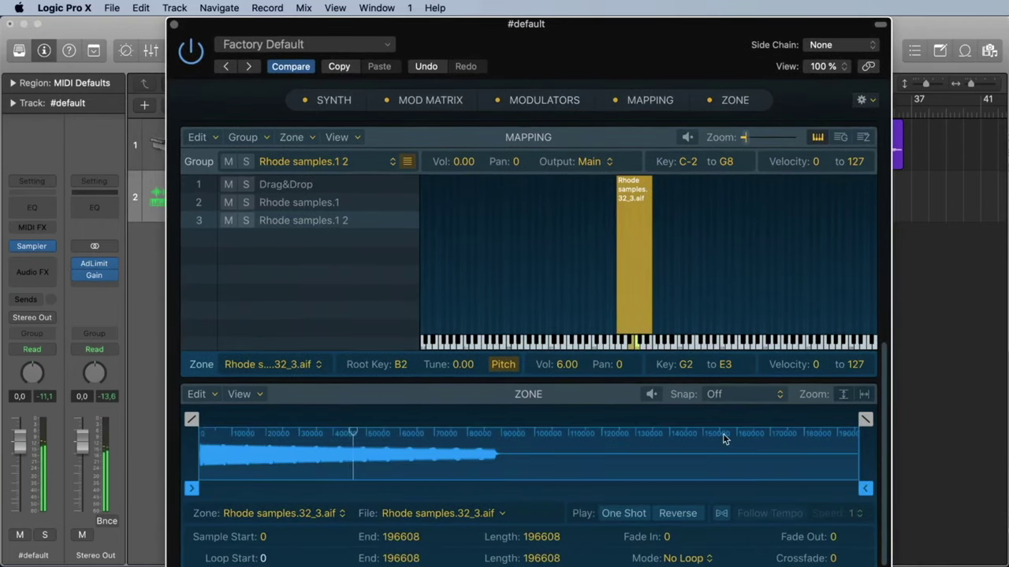
Step: Loop the zone forward from 71090 to 174591 with a 609 crossfade
click(684, 558)
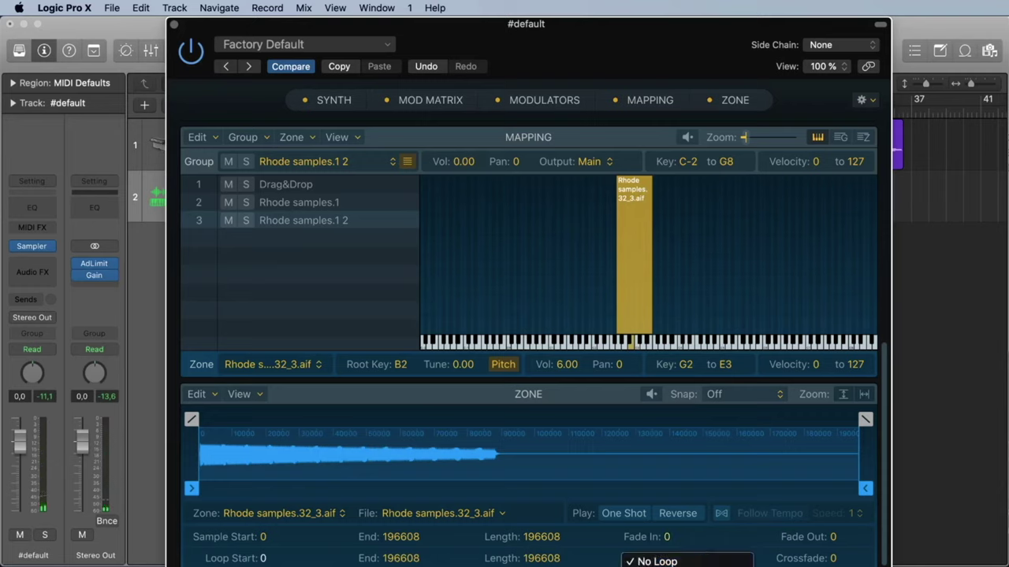
click(678, 566)
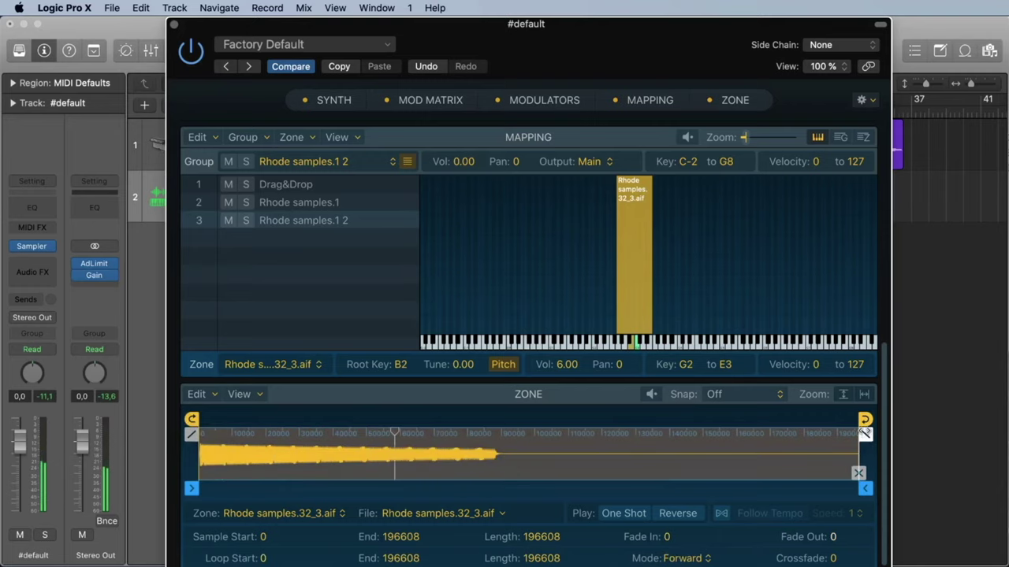
drag(864, 420, 483, 420)
drag(193, 429, 437, 436)
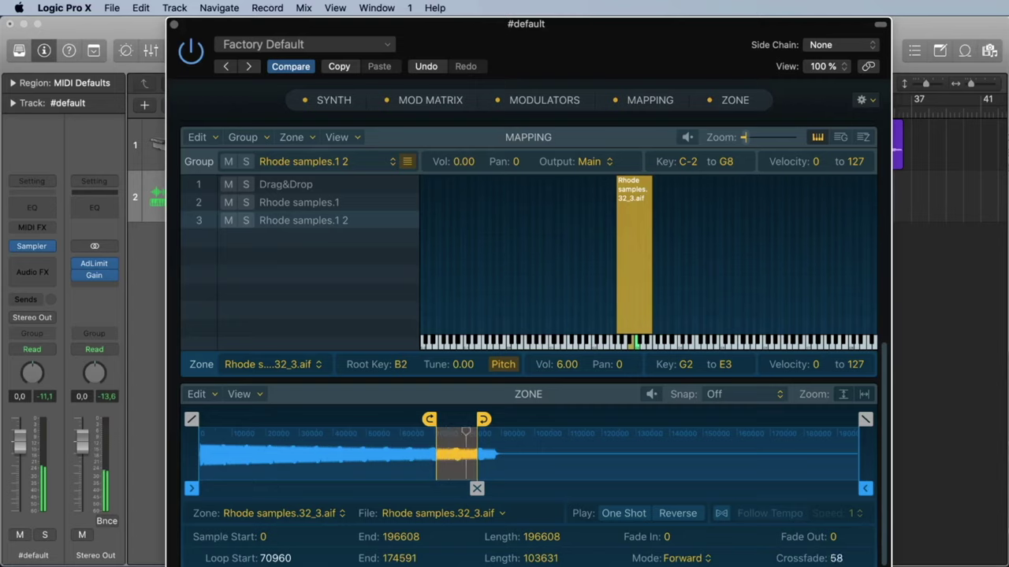
drag(838, 558, 838, 537)
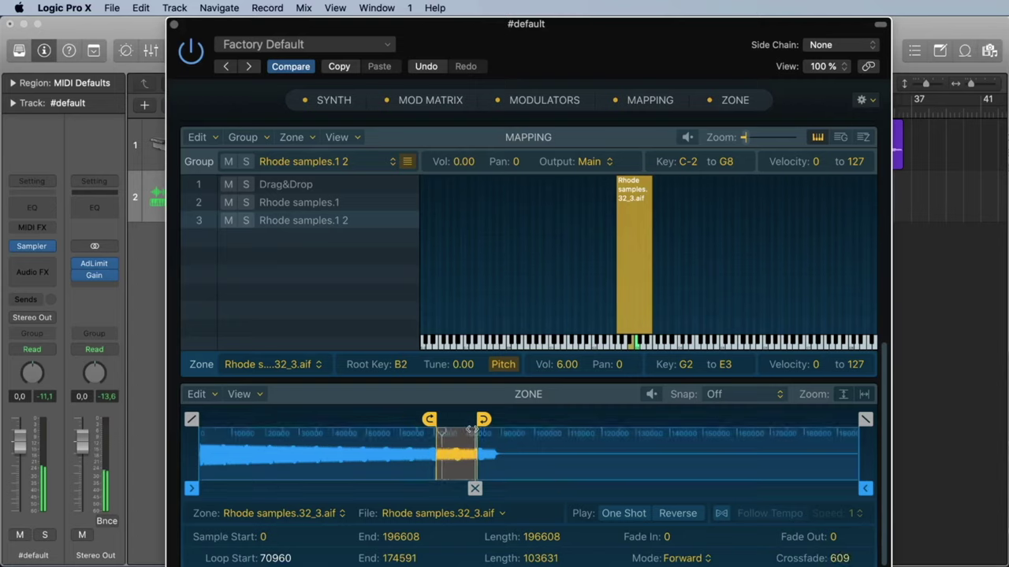
drag(484, 420, 491, 420)
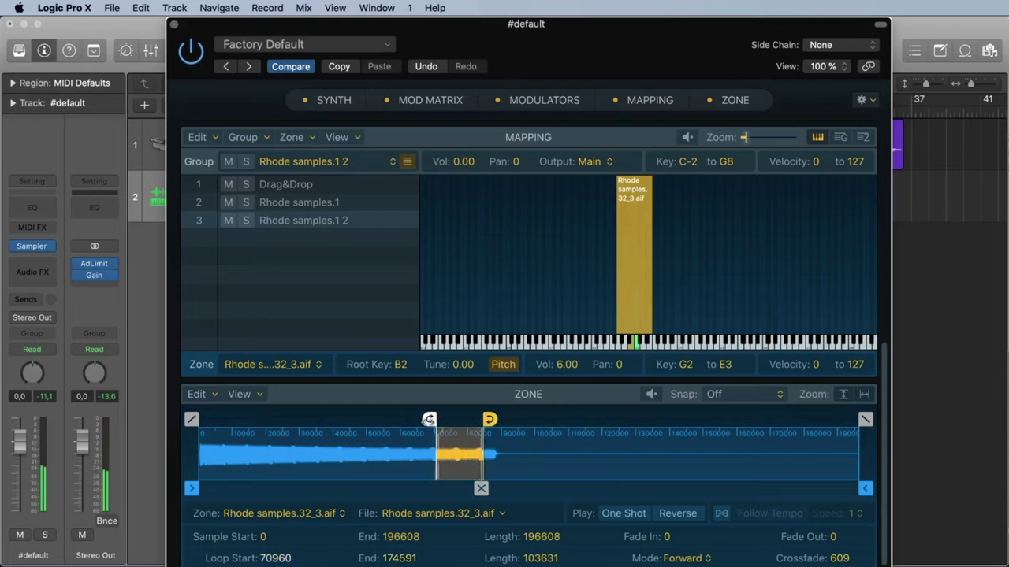
mouse_move(429, 419)
mouse_down()
mouse_move(382, 419)
mouse_move(430, 419)
mouse_up()
Step: Stretch the zone's key range to span G-1 to D#7
drag(725, 364, 729, 355)
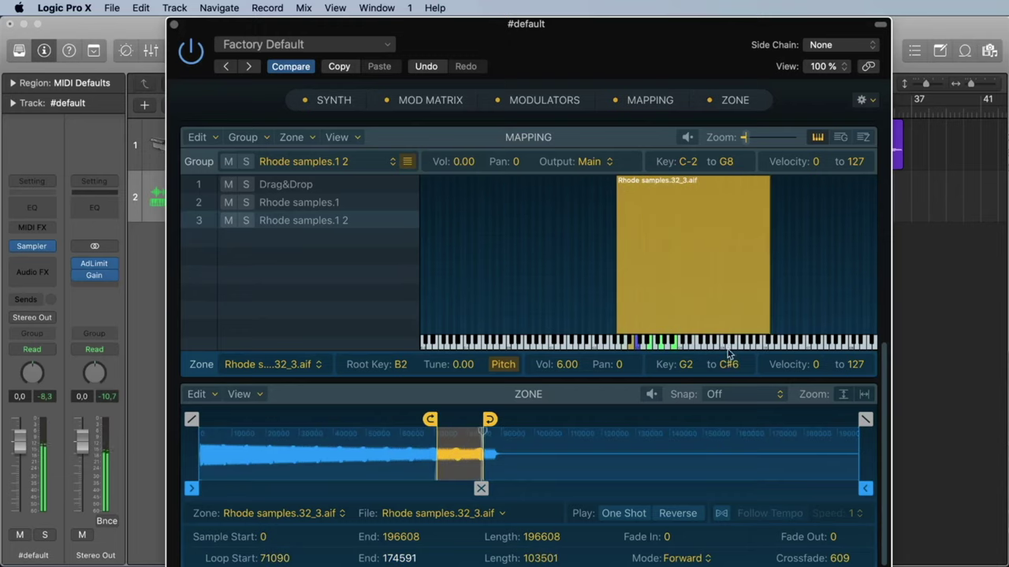
drag(617, 301, 489, 304)
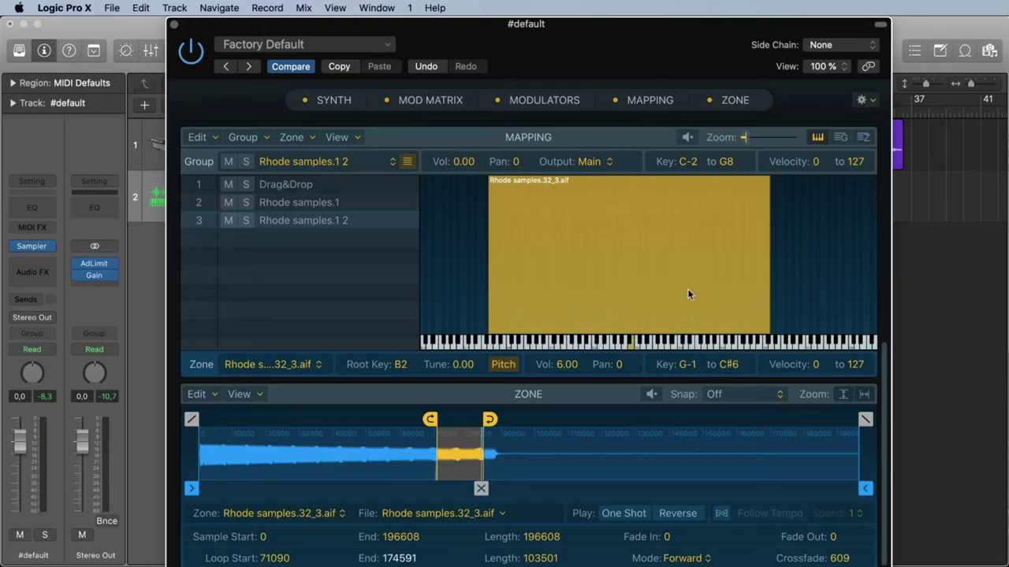
drag(766, 290, 820, 293)
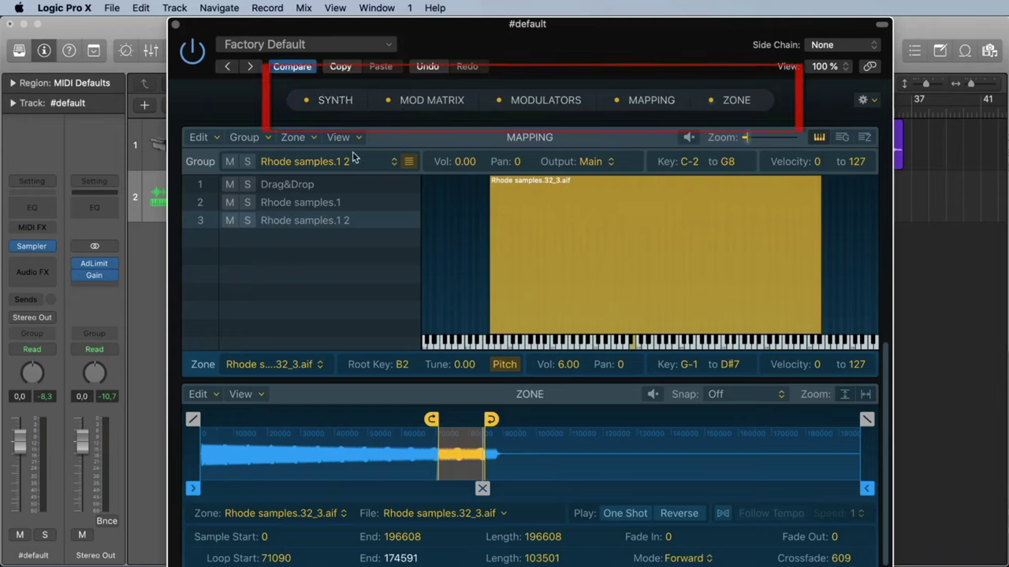
Step: Step through the SYNTH, MOD MATRIX, MODULATORS, MAPPING and ZONE sections, ending on SYNTH
click(337, 102)
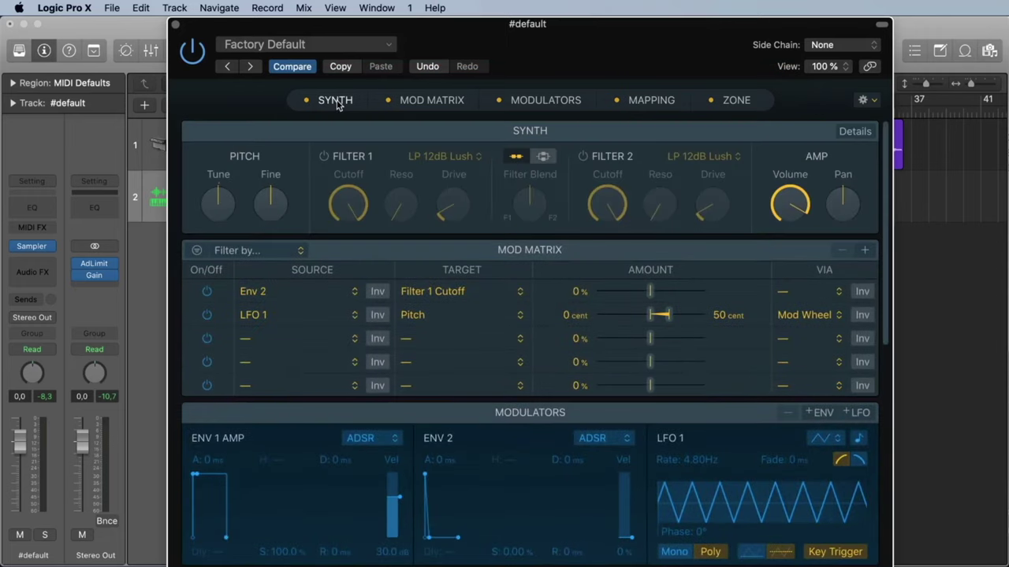
click(432, 104)
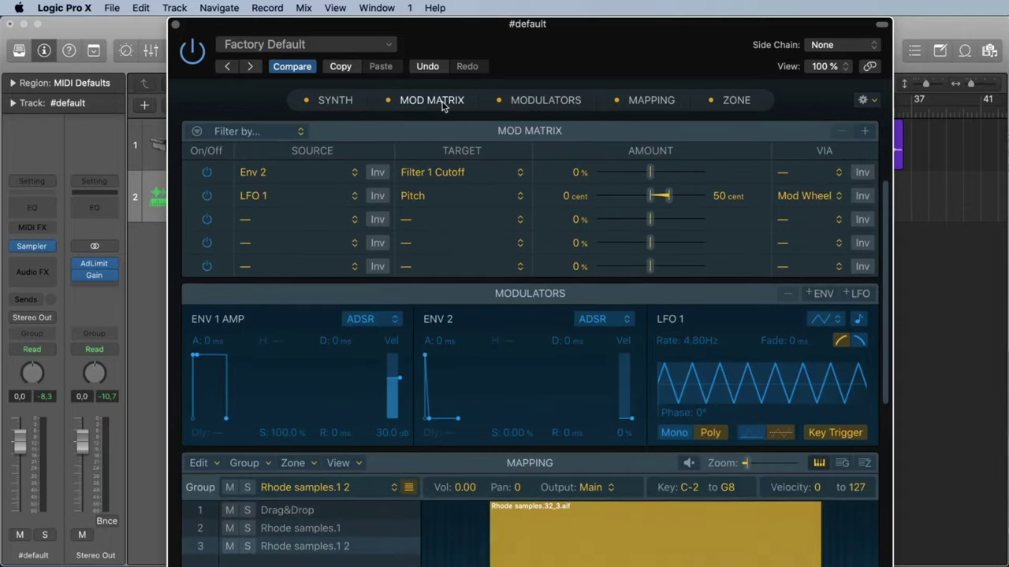
click(544, 105)
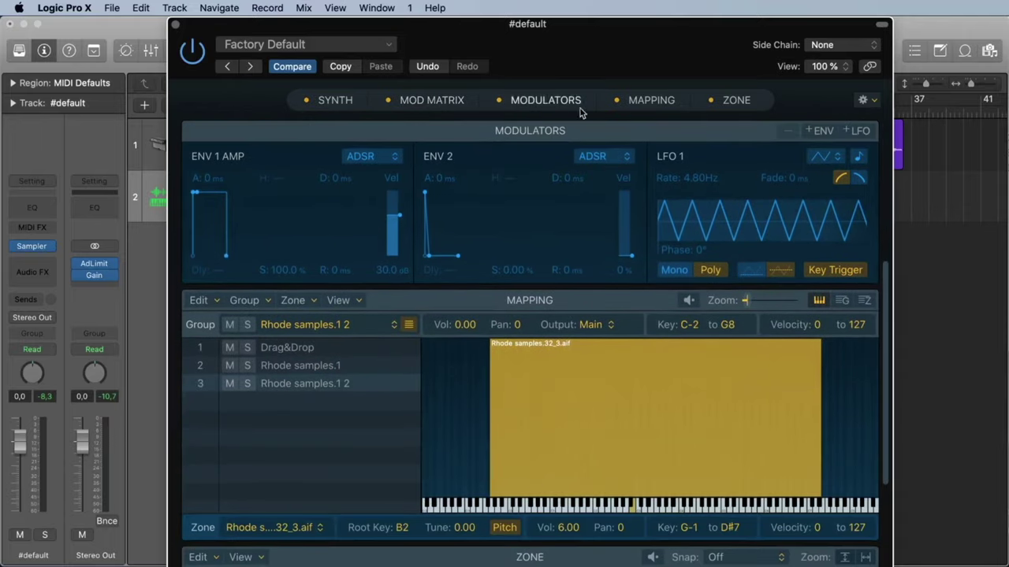
click(640, 104)
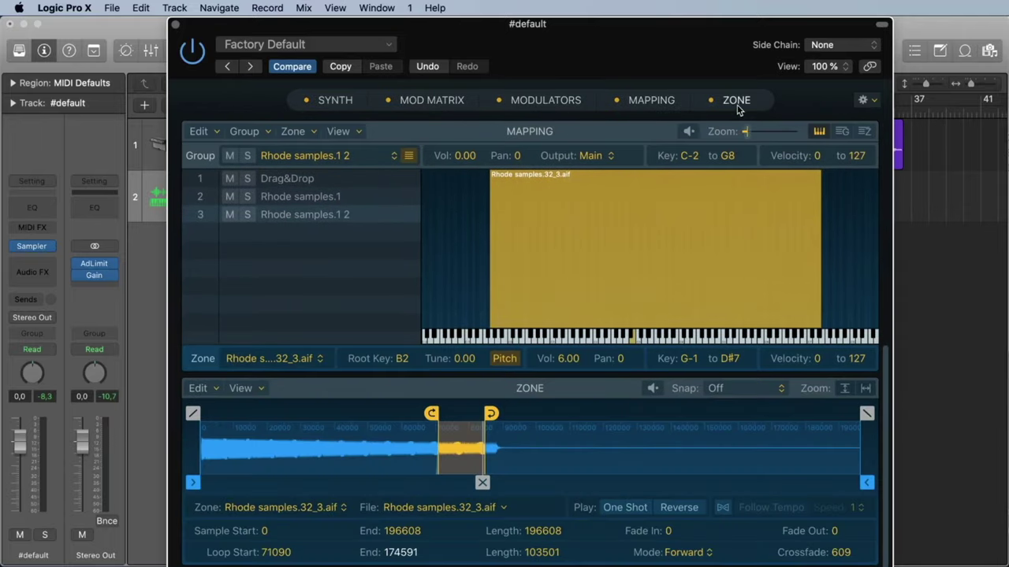
click(354, 103)
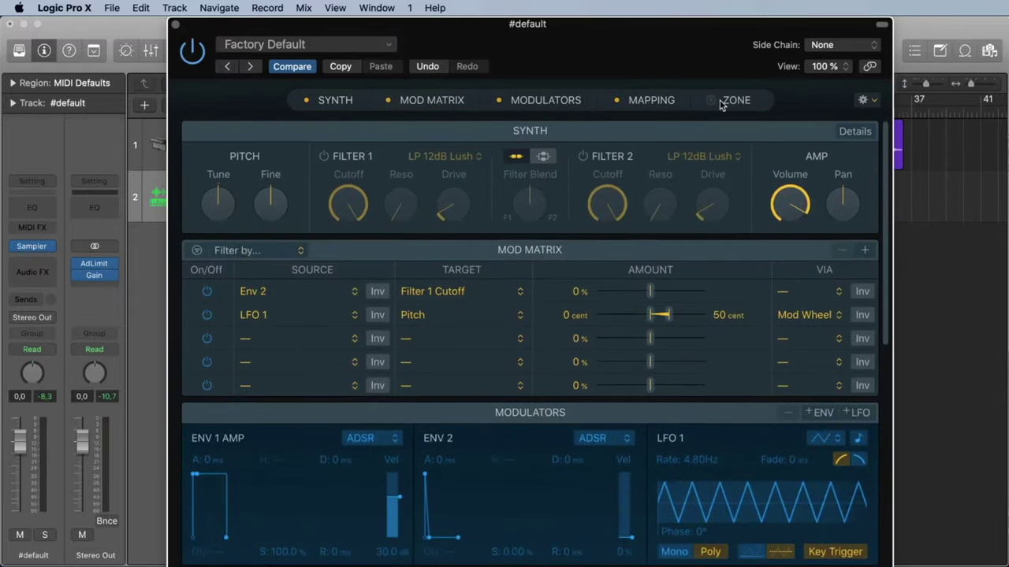
click(717, 105)
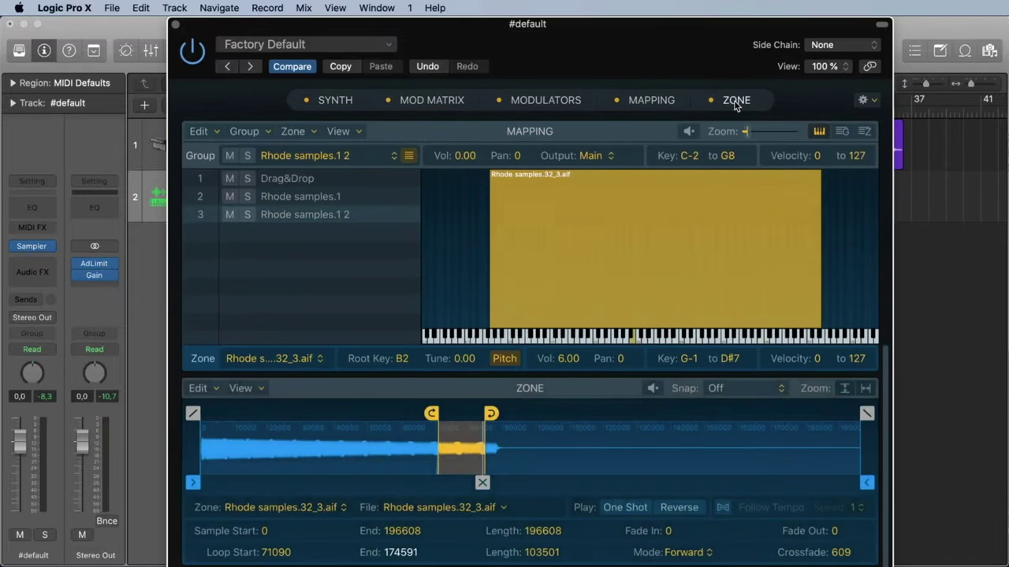
click(345, 102)
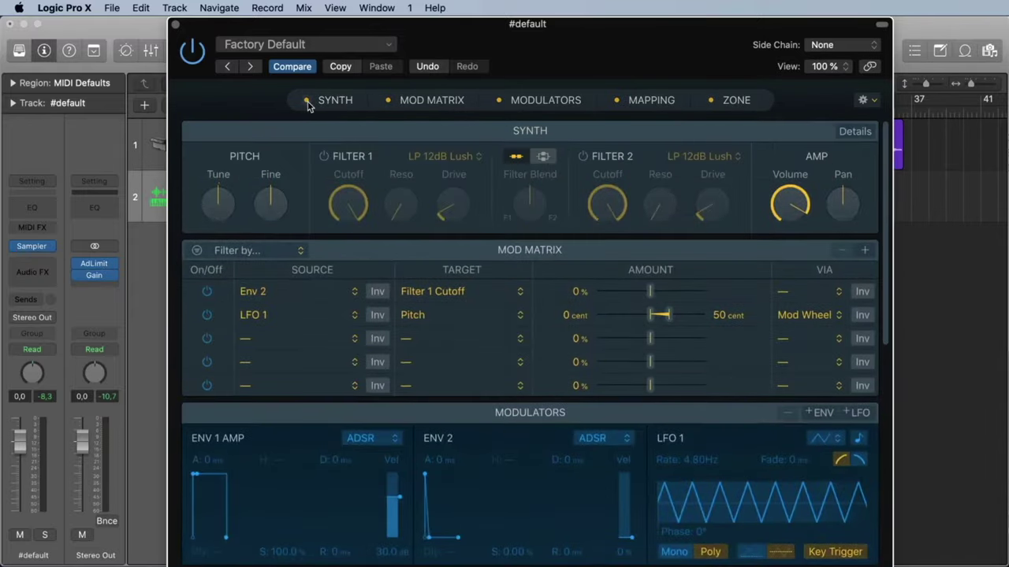
scroll(331, 197, down, 3)
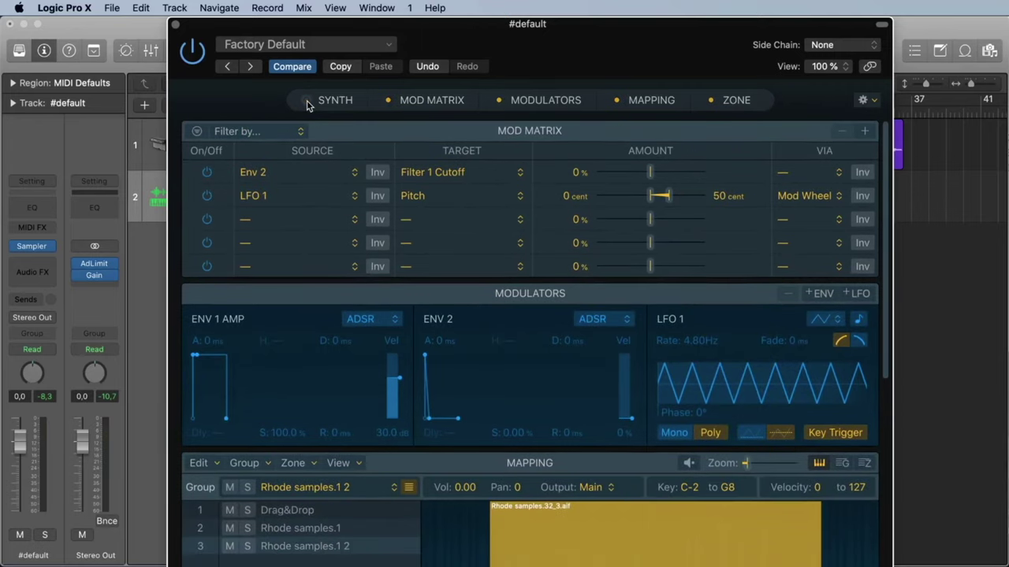
Step: Try raising the coarse Tune, then reset it to 0
click(337, 103)
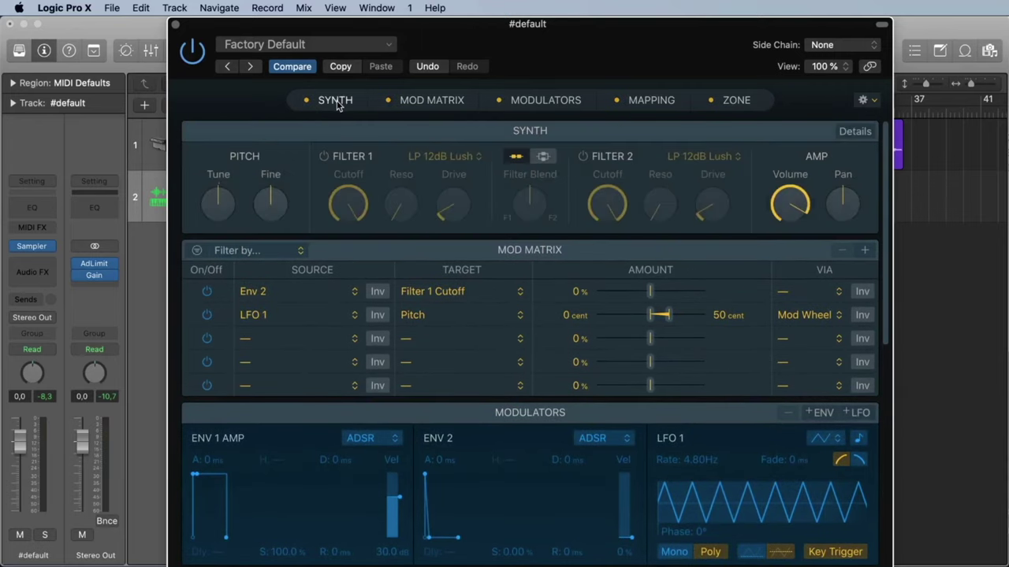
drag(219, 207, 270, 201)
alt+click(217, 201)
Step: Enable Filter 1 at 42.0% cutoff, 35.9% resonance and 32.3% drive
click(324, 156)
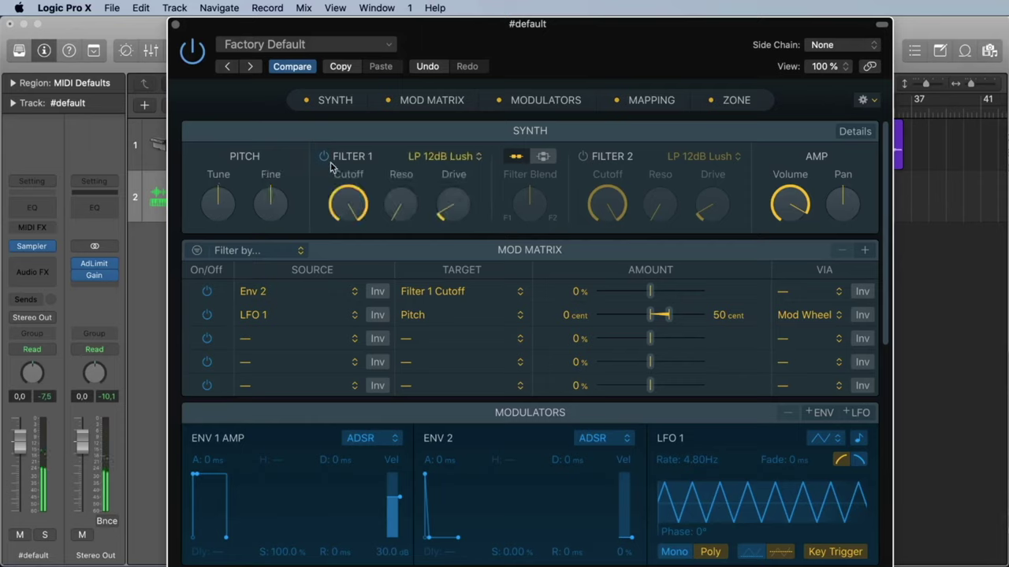
click(324, 156)
click(324, 157)
drag(345, 198, 371, 331)
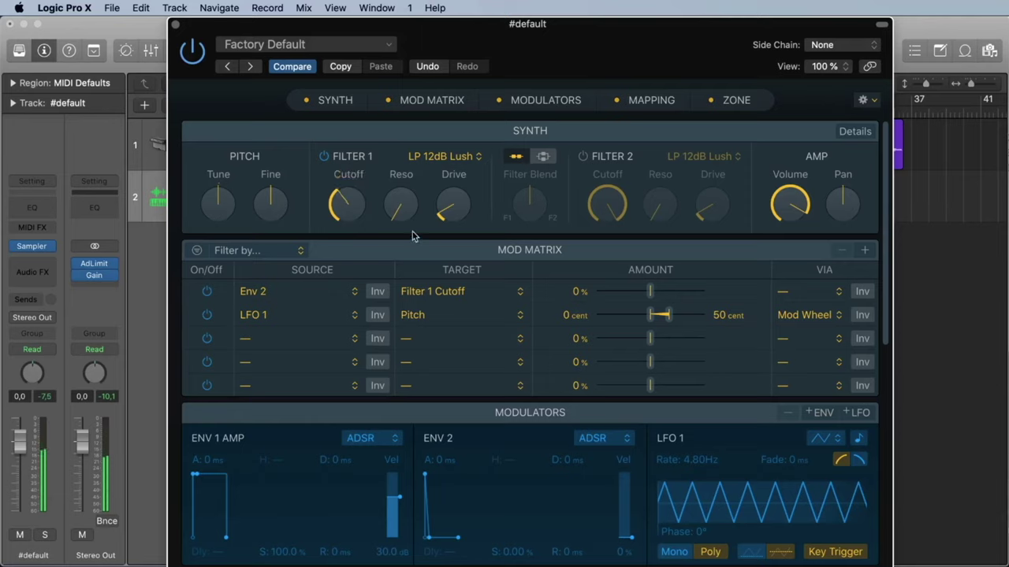
drag(409, 213, 409, 155)
drag(451, 206, 454, 166)
mouse_move(360, 170)
mouse_down()
mouse_move(357, 155)
mouse_move(340, 243)
mouse_move(347, 118)
mouse_move(348, 169)
mouse_up()
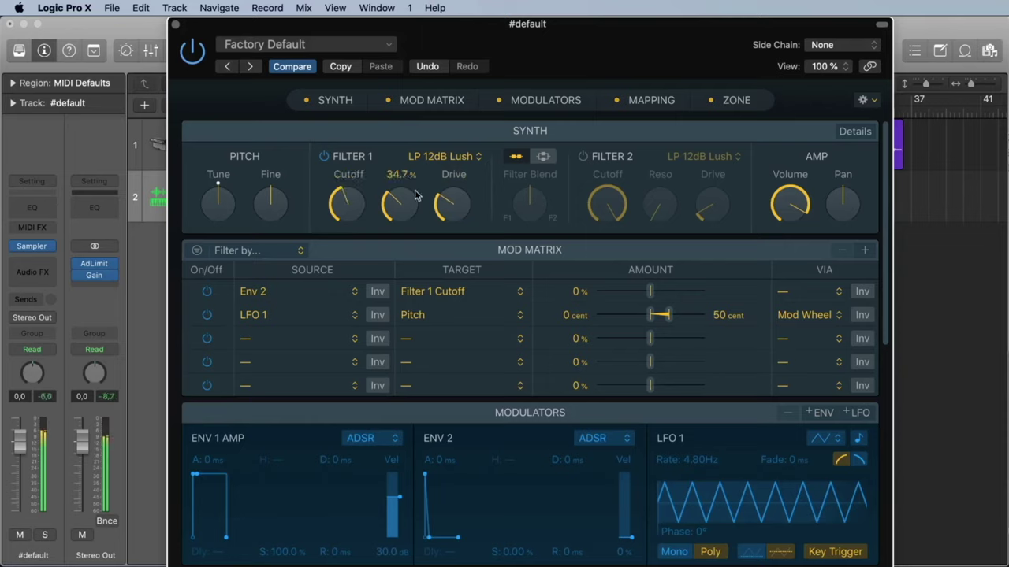
Step: Enable Filter 2 as HP 24dB Edgy with a low cutoff and 12.5% resonance
click(583, 157)
click(689, 158)
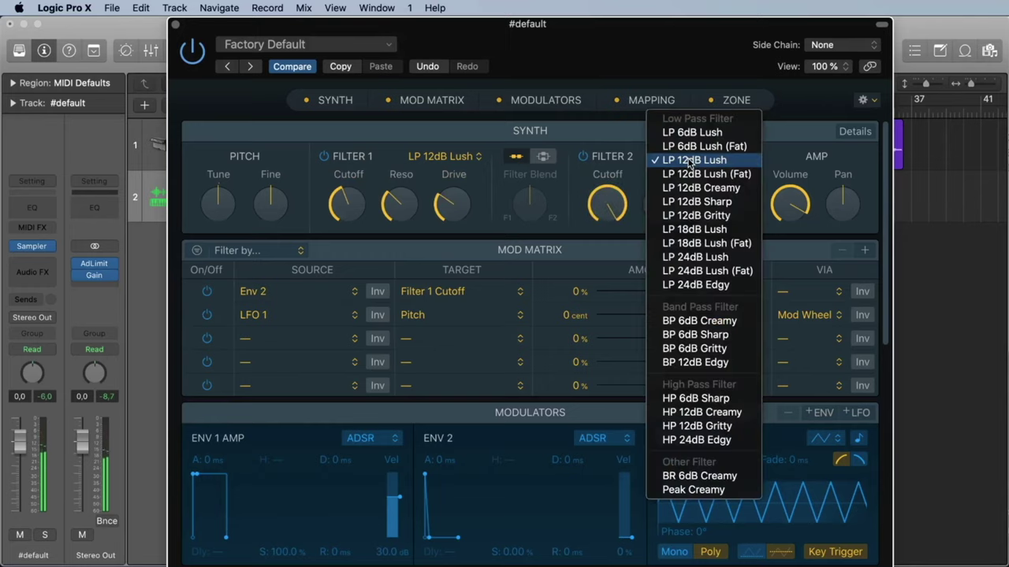
click(709, 441)
drag(607, 205, 626, 341)
drag(660, 205, 605, 215)
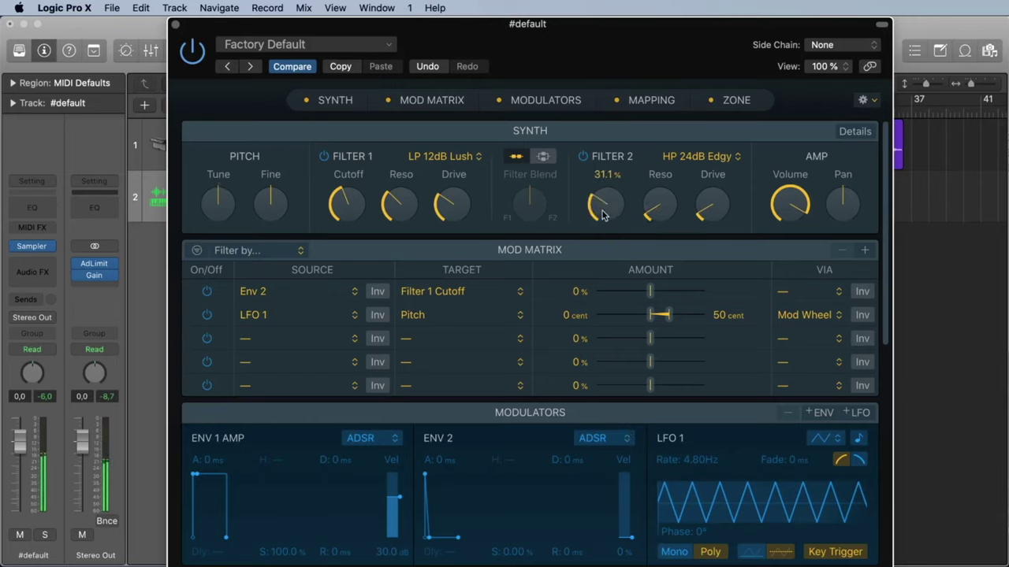
Step: Try a parallel filter blend, return to serial, switch Filter 2 off, and pan hard left
click(544, 157)
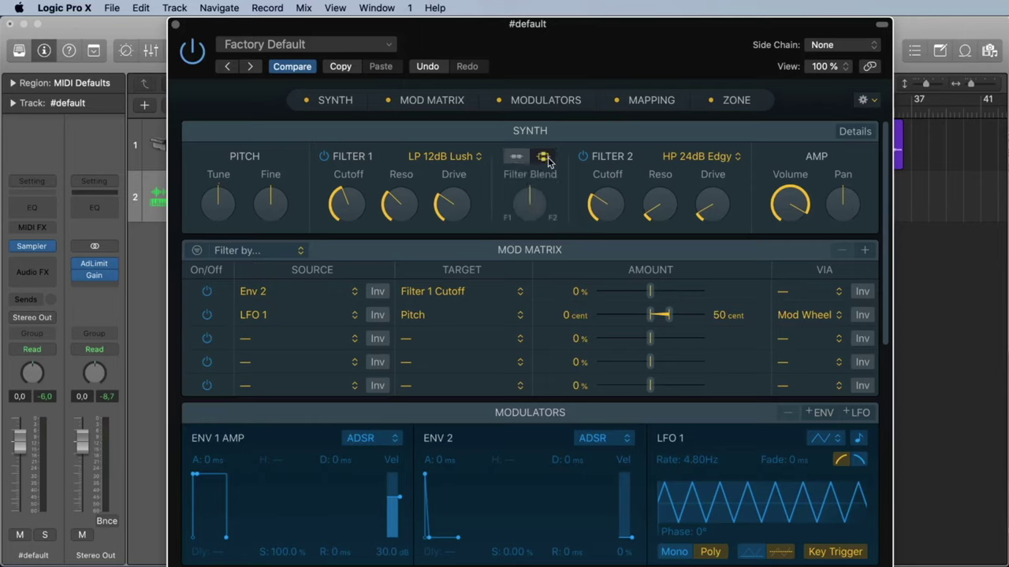
drag(532, 203, 539, 183)
click(516, 156)
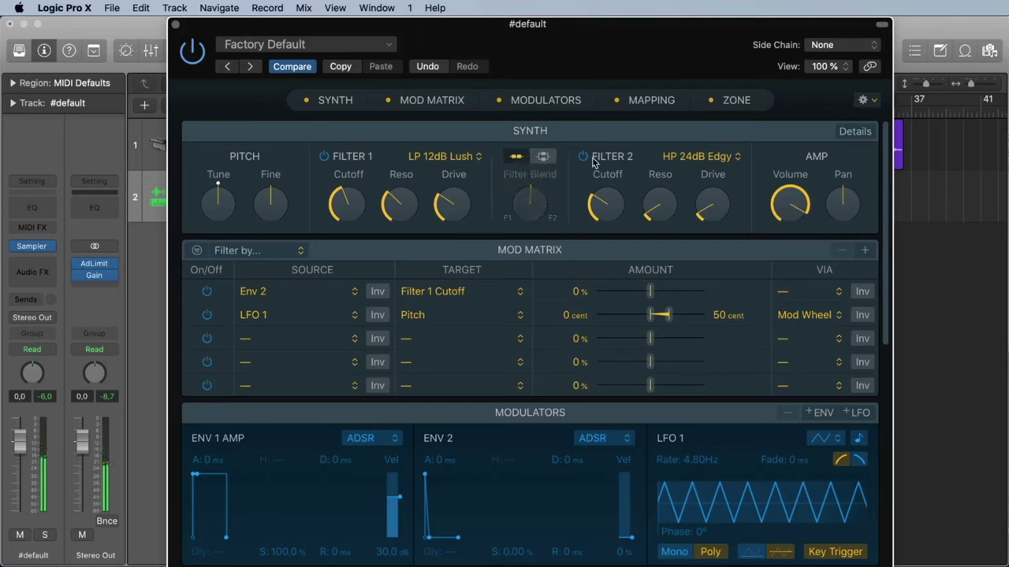
click(584, 157)
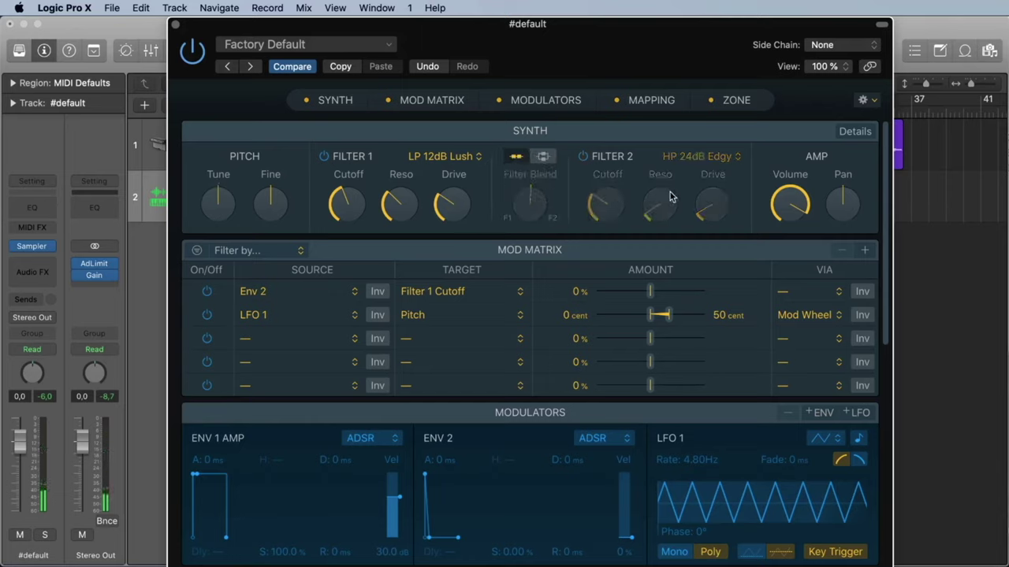
mouse_move(788, 203)
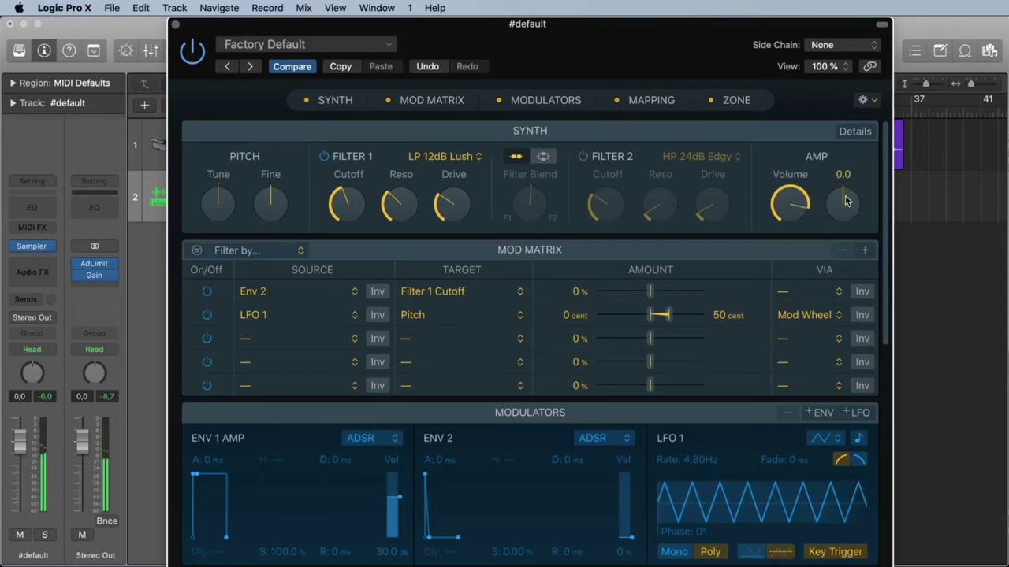
drag(842, 203, 486, 293)
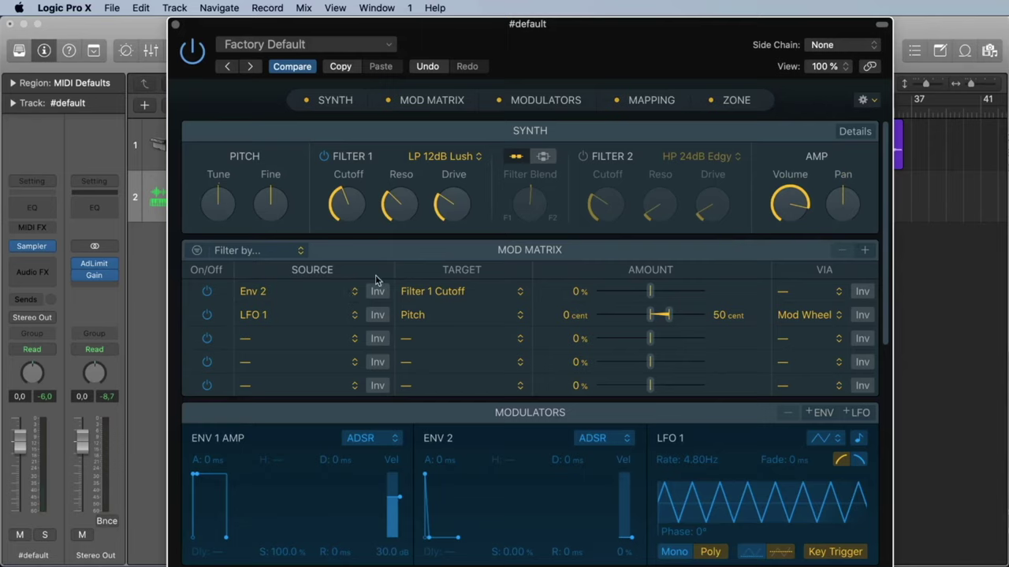
Step: In the MODULATORS section, shorten the ENV 1 amp release to nearly instant
scroll(364, 424, down, 3)
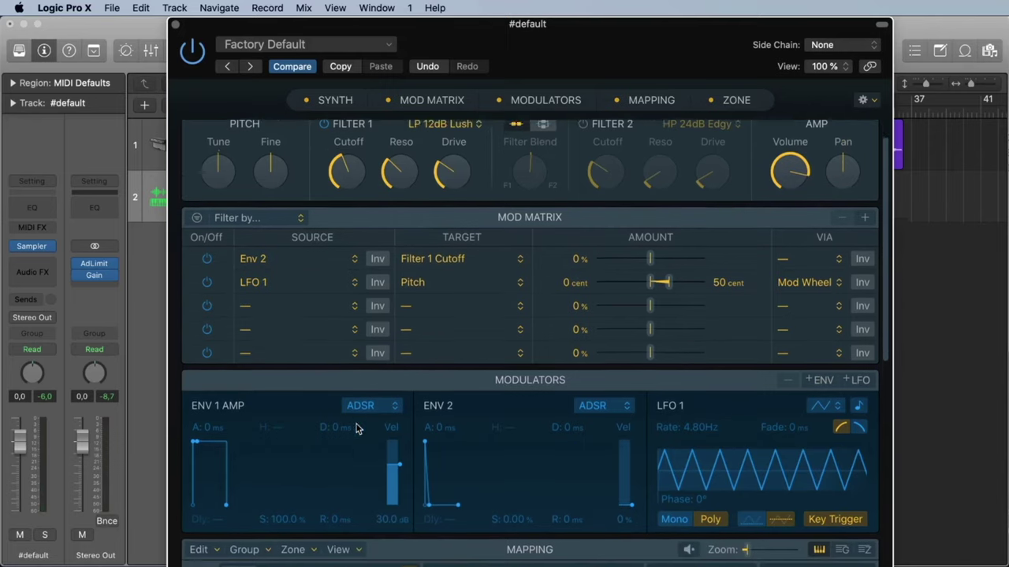
scroll(227, 392, up, 3)
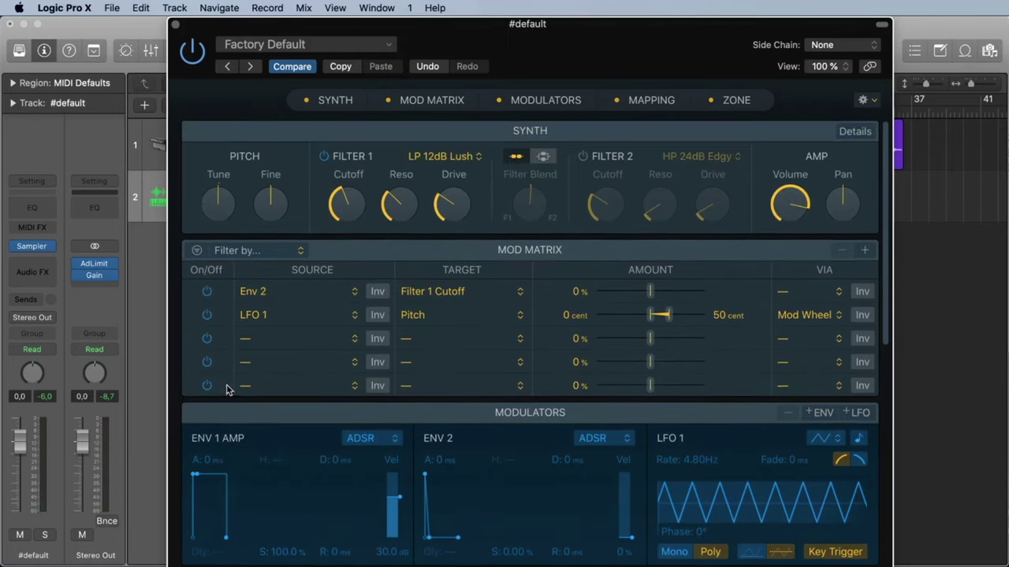
click(562, 100)
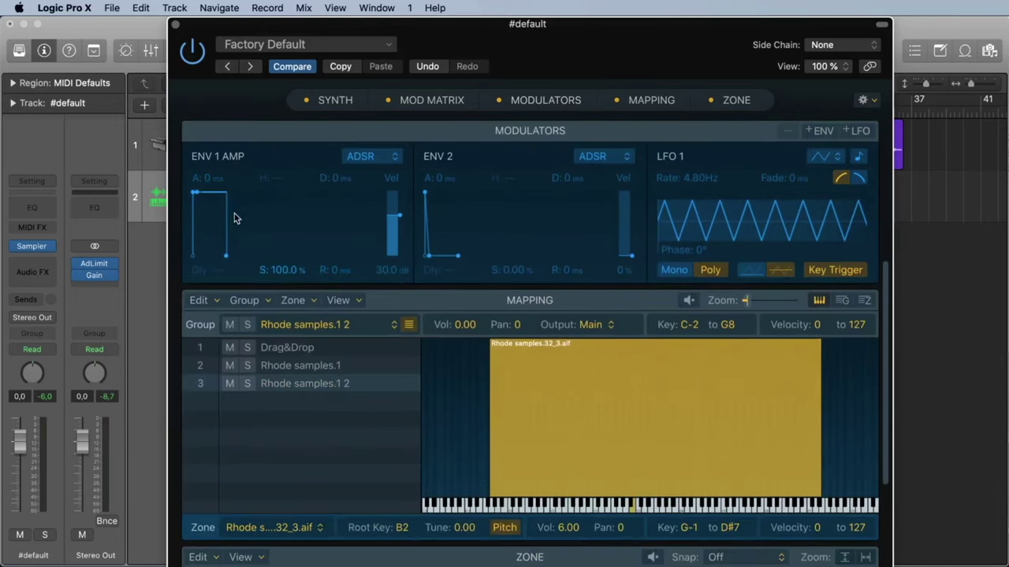
scroll(236, 266, up, 1)
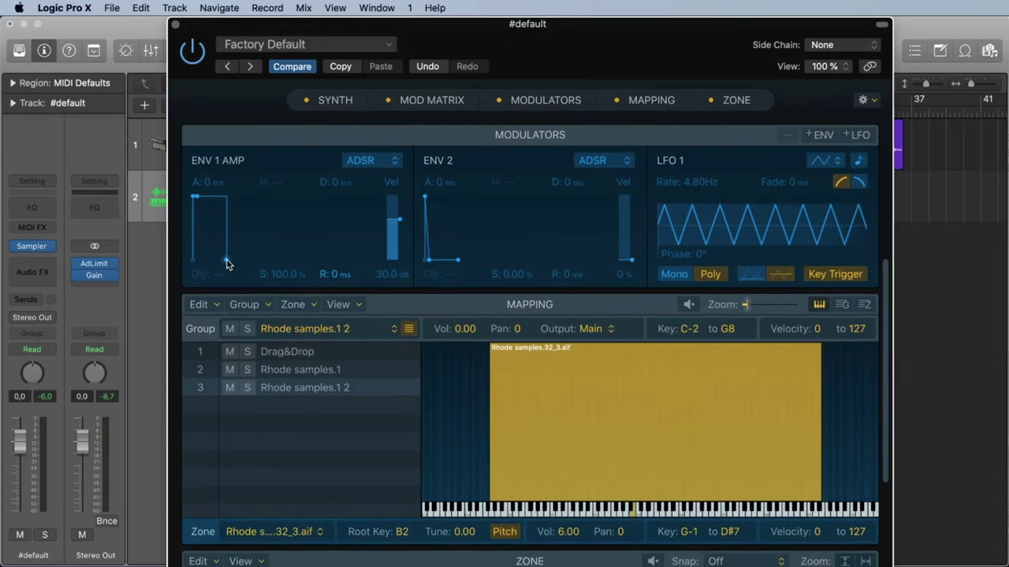
scroll(227, 265, down, 1)
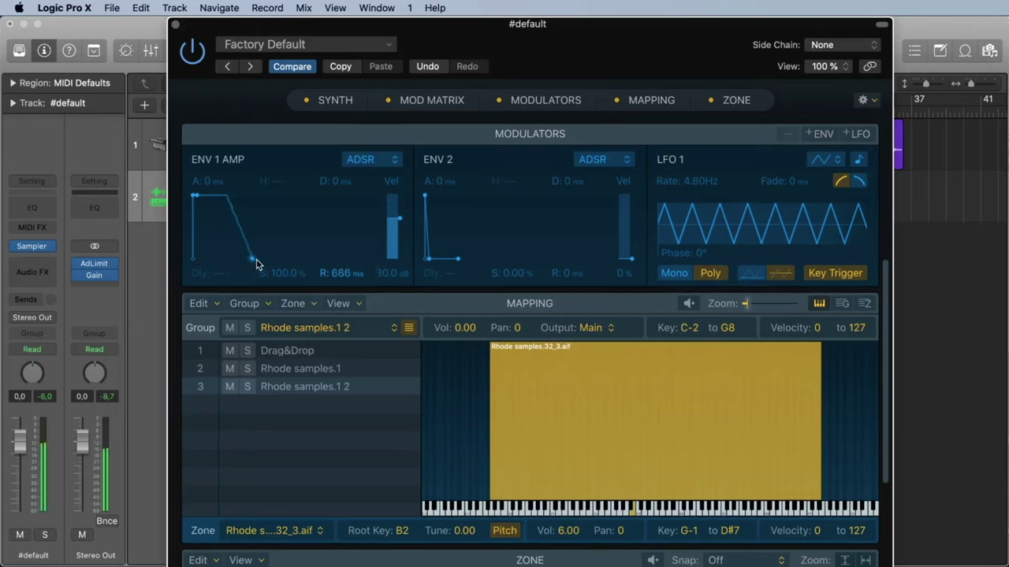
drag(262, 265, 269, 264)
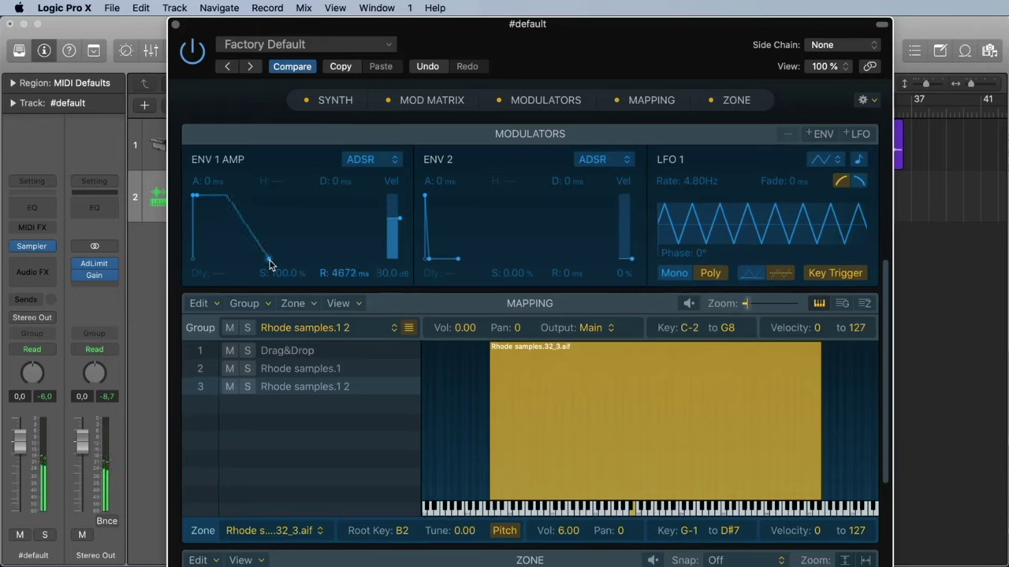
drag(268, 264, 233, 267)
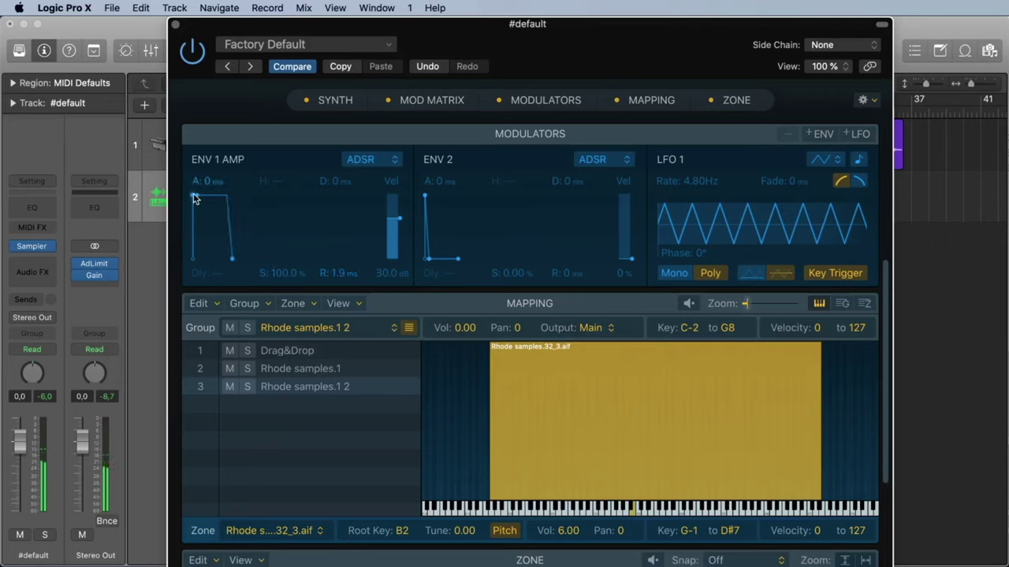
Step: Shape the amp envelope to 0 ms attack, about 240 ms decay and 22.3% sustain
drag(194, 196, 232, 199)
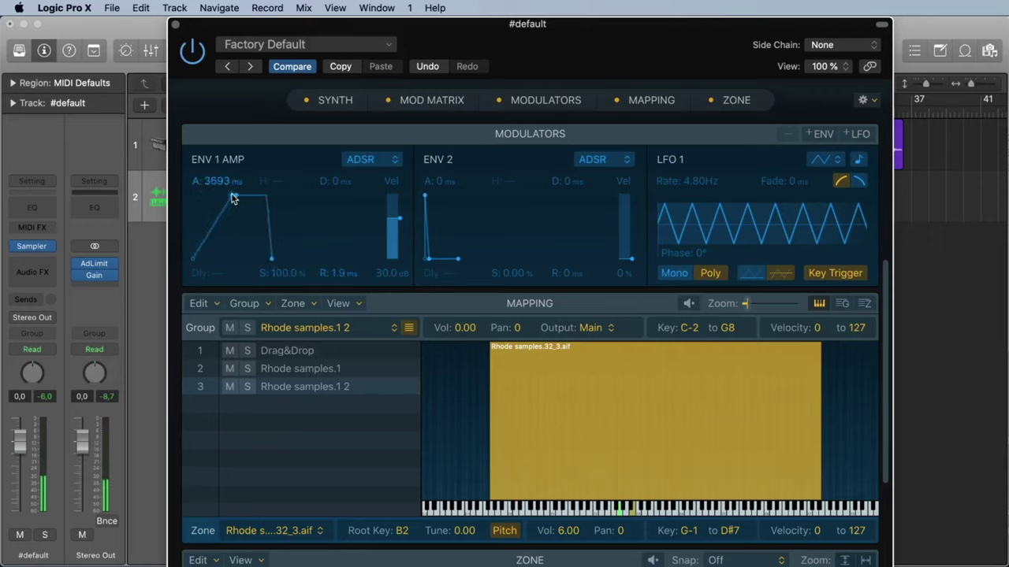
drag(232, 198, 203, 236)
mouse_move(339, 183)
mouse_down()
mouse_move(339, 158)
mouse_move(342, 184)
mouse_up()
drag(284, 273, 283, 266)
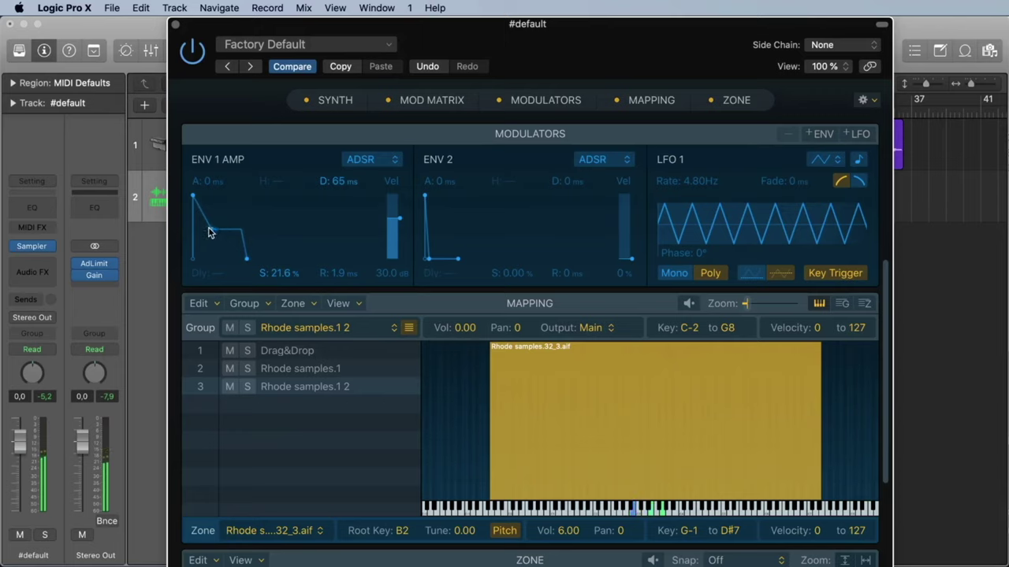
mouse_move(208, 230)
mouse_down()
mouse_move(222, 237)
mouse_move(204, 229)
mouse_move(216, 229)
mouse_up()
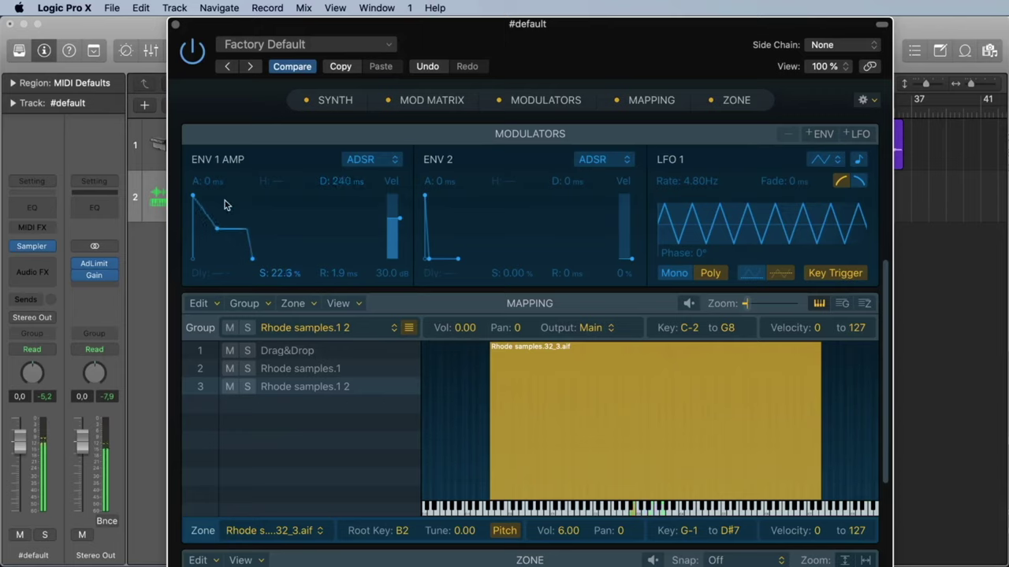
Step: Try DAHDSR on ENV 1, return to ADSR, and set 0 ms attack, 204 ms decay, 35.8% sustain
click(356, 162)
click(378, 204)
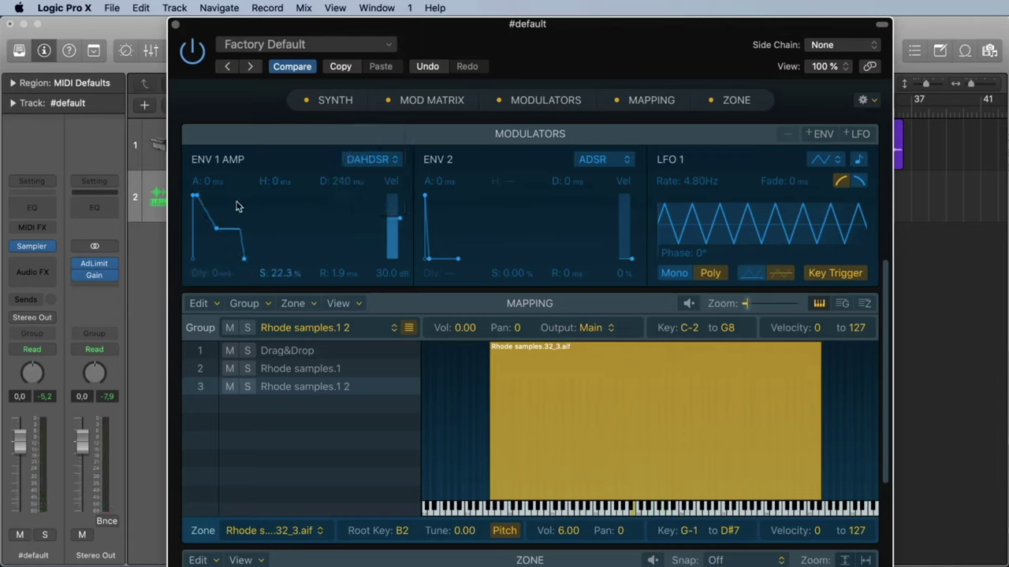
drag(202, 201, 211, 198)
click(367, 161)
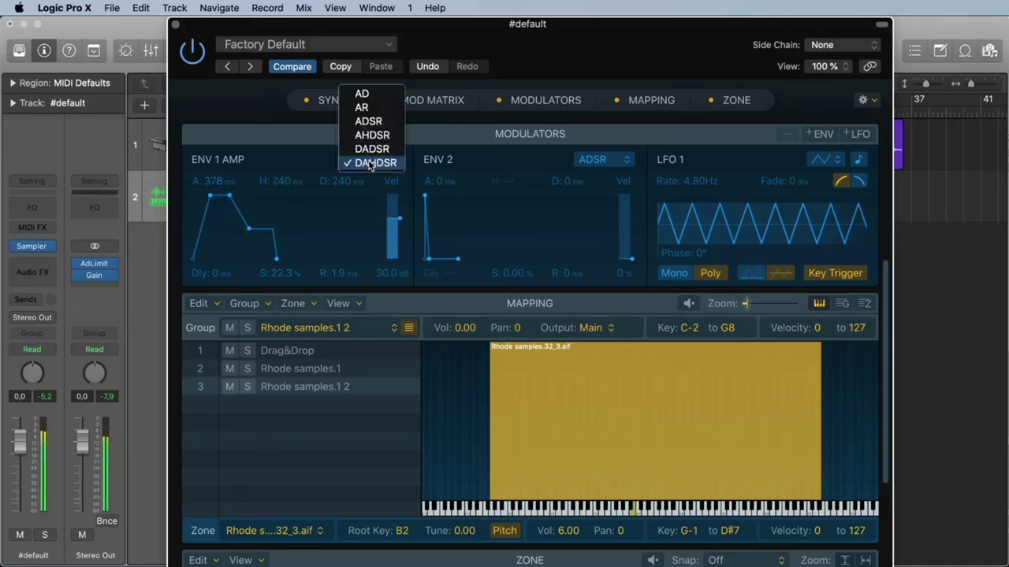
click(368, 121)
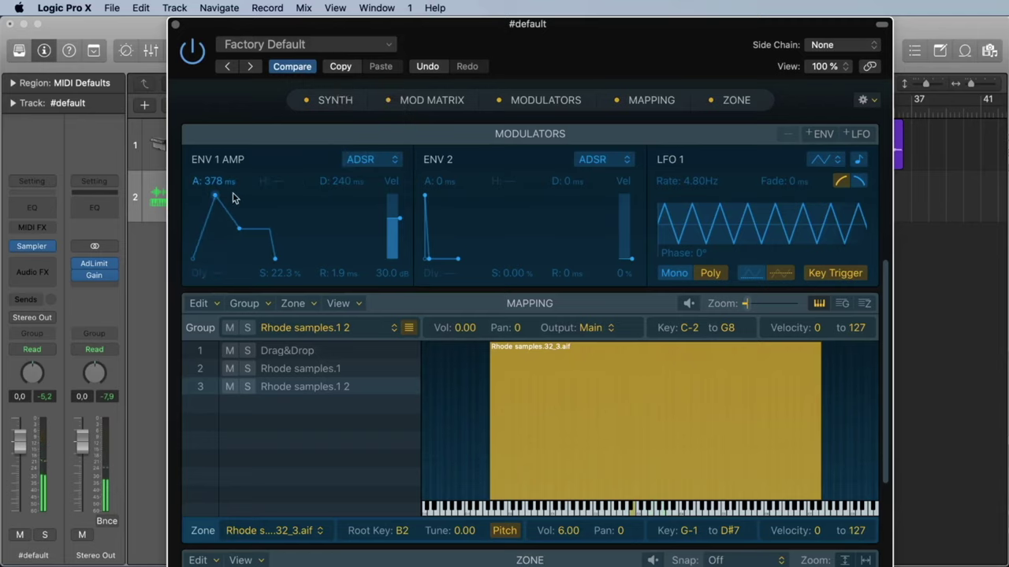
drag(218, 199, 216, 225)
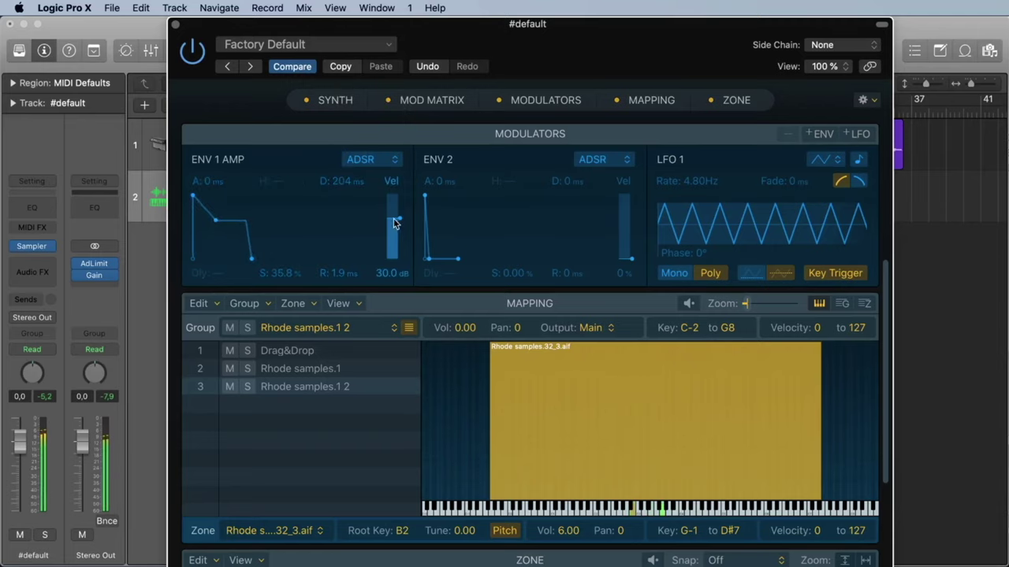
scroll(478, 240, up, 2)
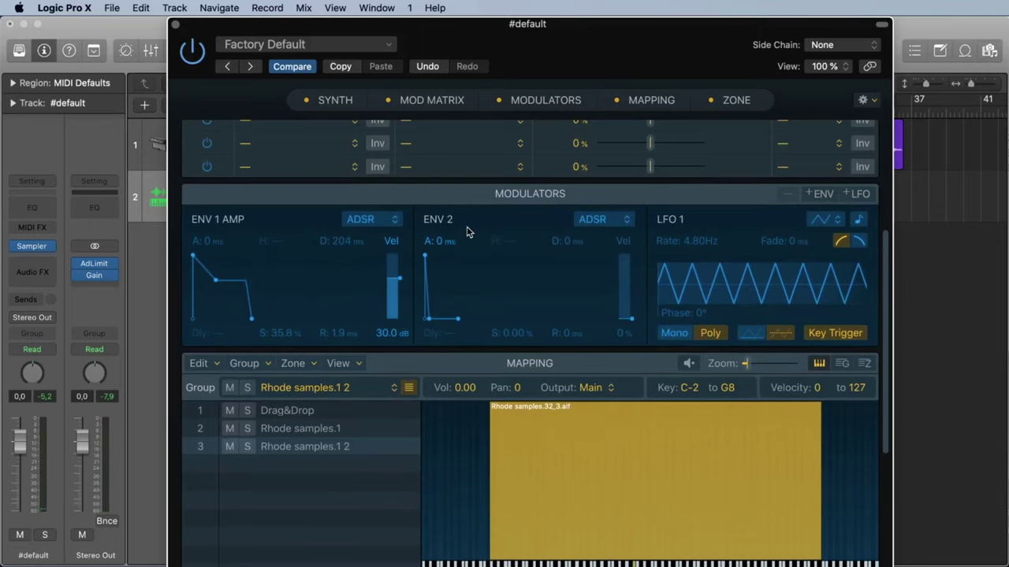
scroll(466, 232, up, 2)
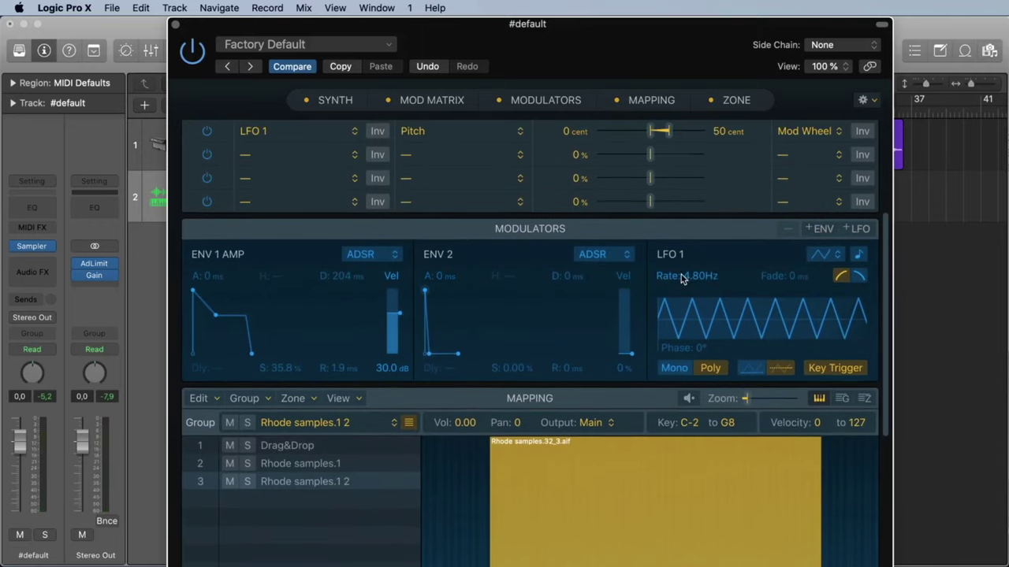
Step: Retarget the Env 2 modulation row to Pitch with an amount of 185 cents
scroll(599, 269, up, 7)
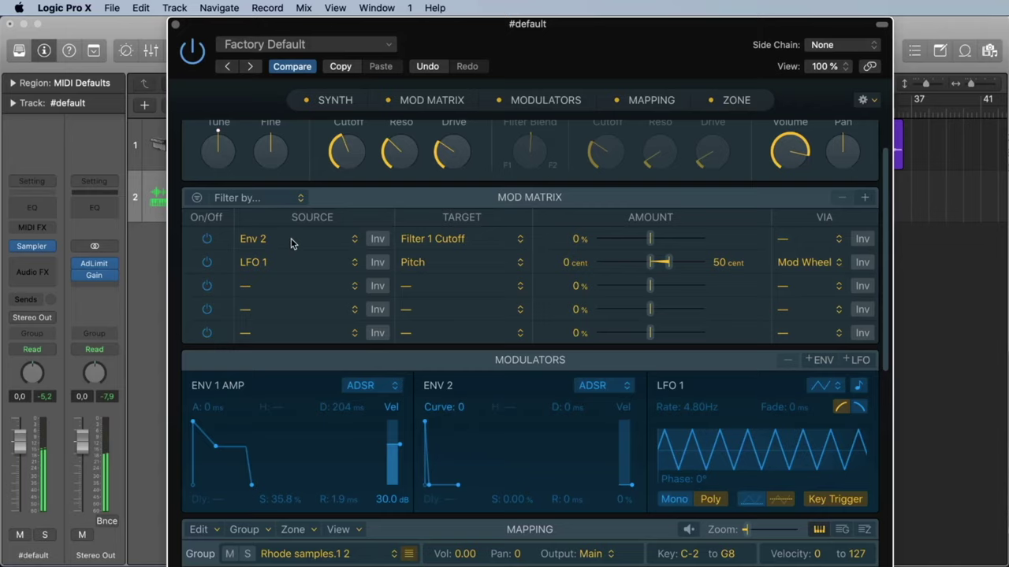
click(445, 242)
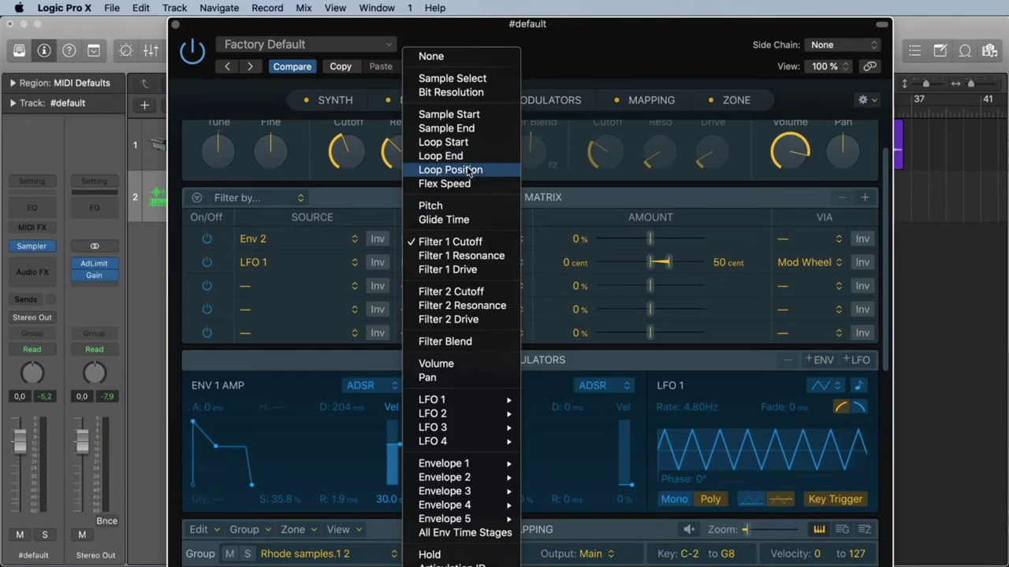
click(433, 208)
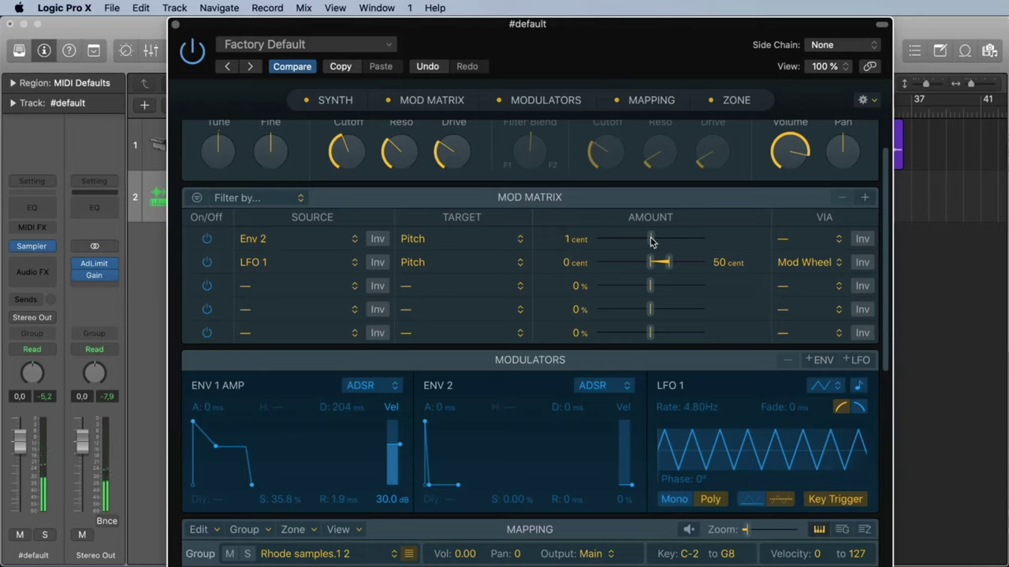
drag(651, 242, 688, 243)
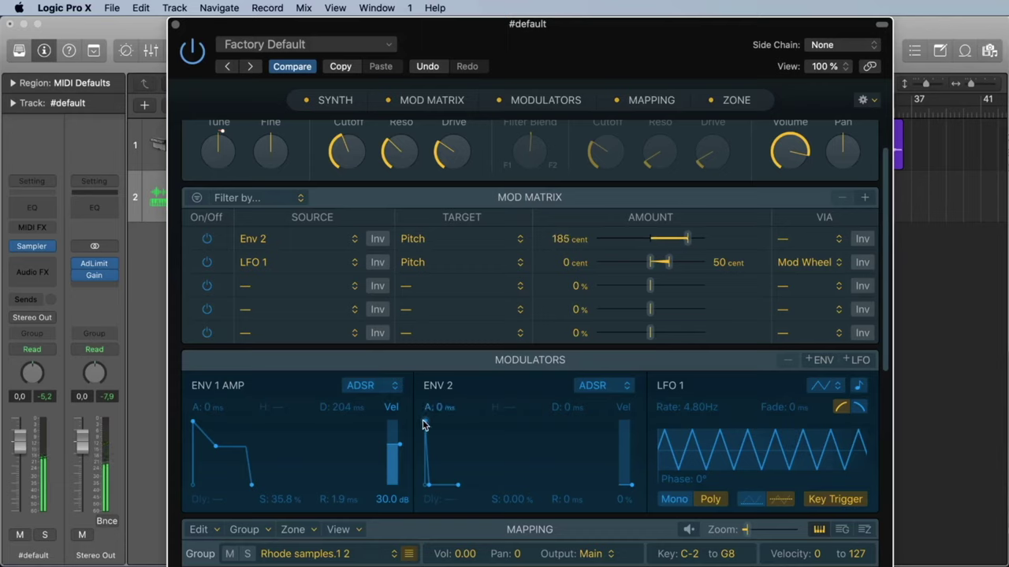
Step: Shape Env 2 with a 144 ms attack and a 1497 ms decay
drag(423, 425, 453, 426)
drag(460, 485, 489, 483)
drag(454, 424, 443, 425)
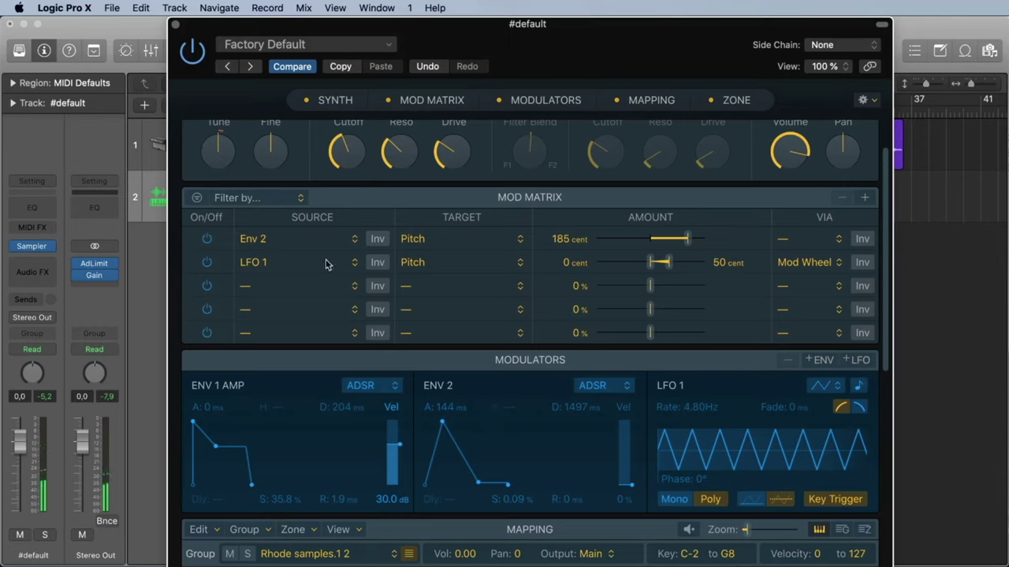
click(264, 241)
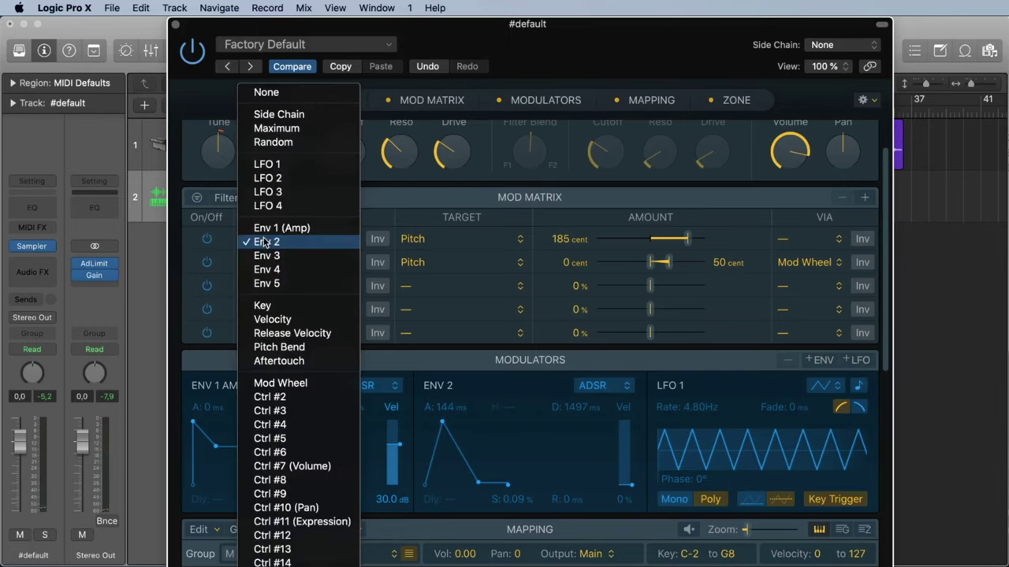
Step: Make LFO 1 the first row's source at 245 cents, running at 4.00 Hz with 0 ms fade
click(286, 165)
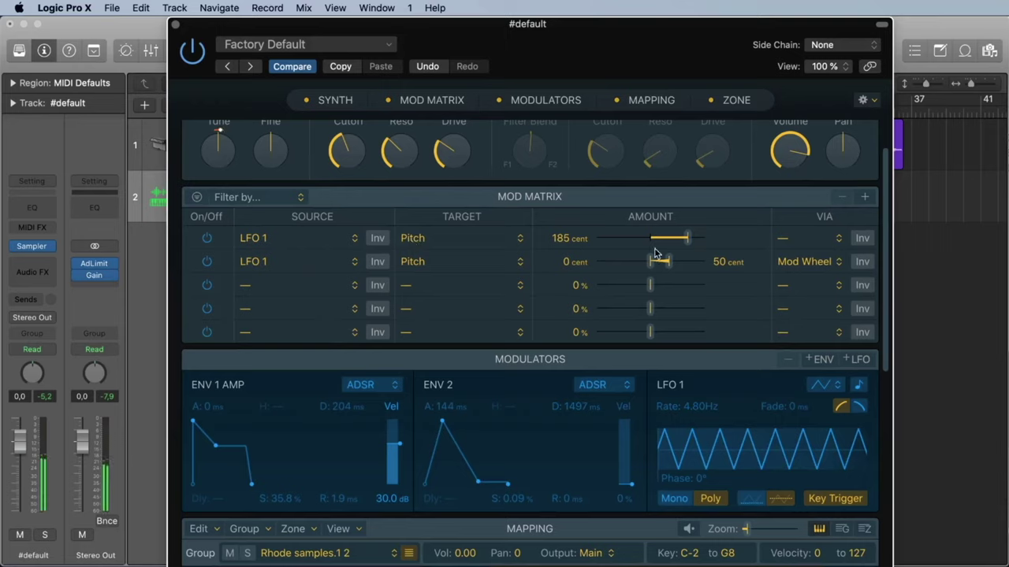
mouse_move(684, 244)
mouse_down()
mouse_move(650, 240)
mouse_move(694, 240)
mouse_move(675, 244)
mouse_move(691, 244)
mouse_move(687, 255)
mouse_up()
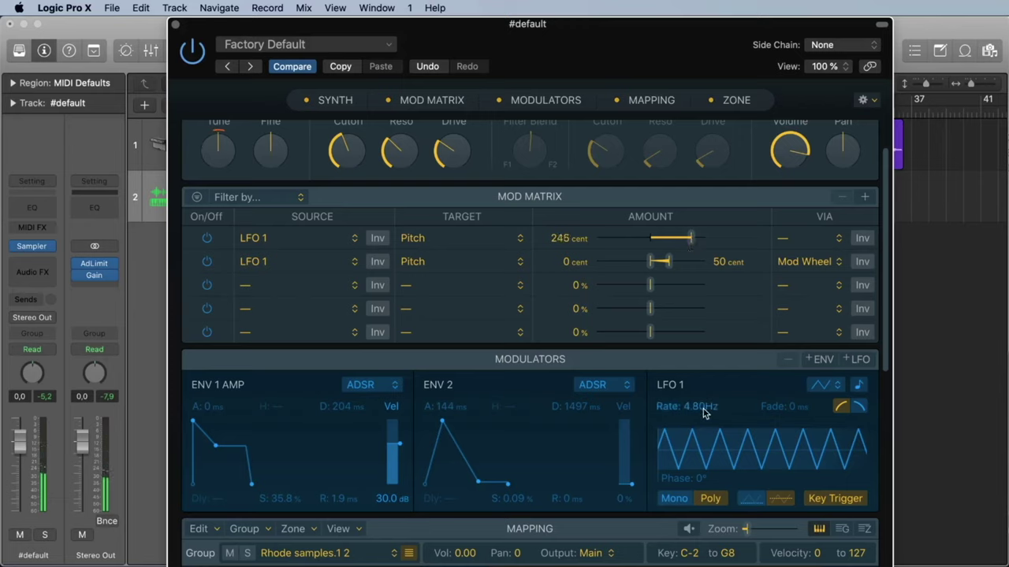
drag(700, 409, 701, 438)
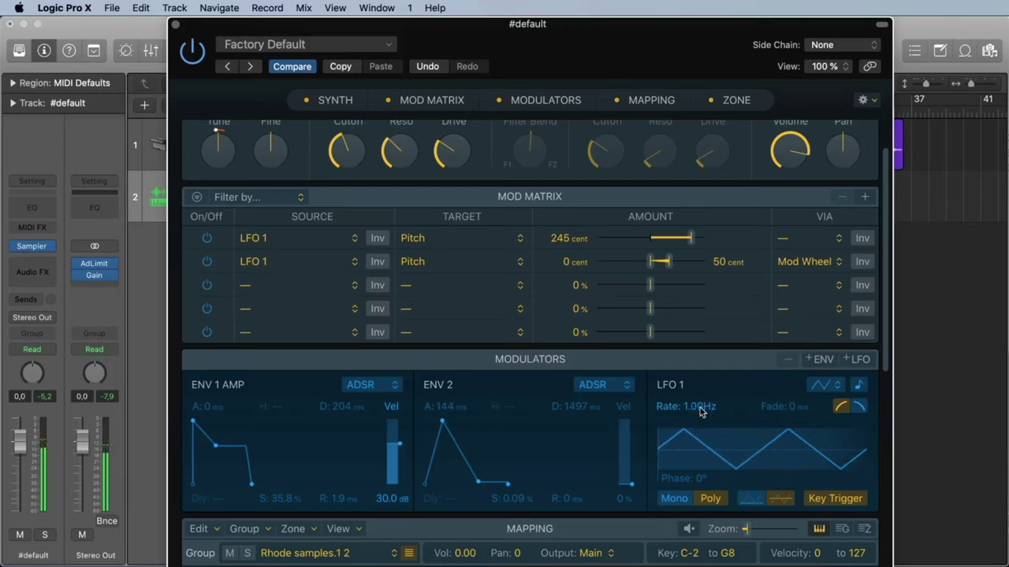
drag(700, 411, 701, 413)
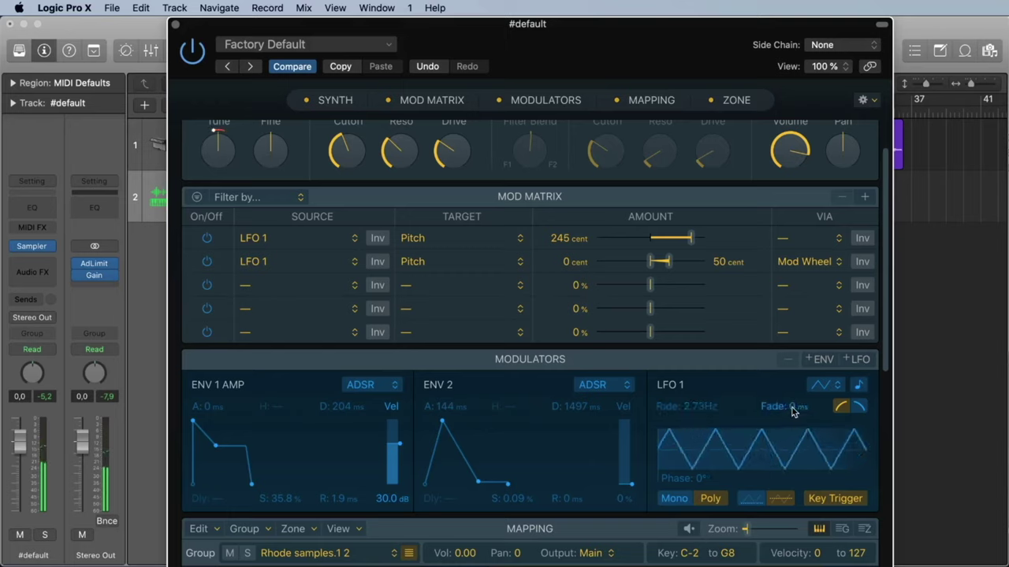
drag(708, 407, 708, 402)
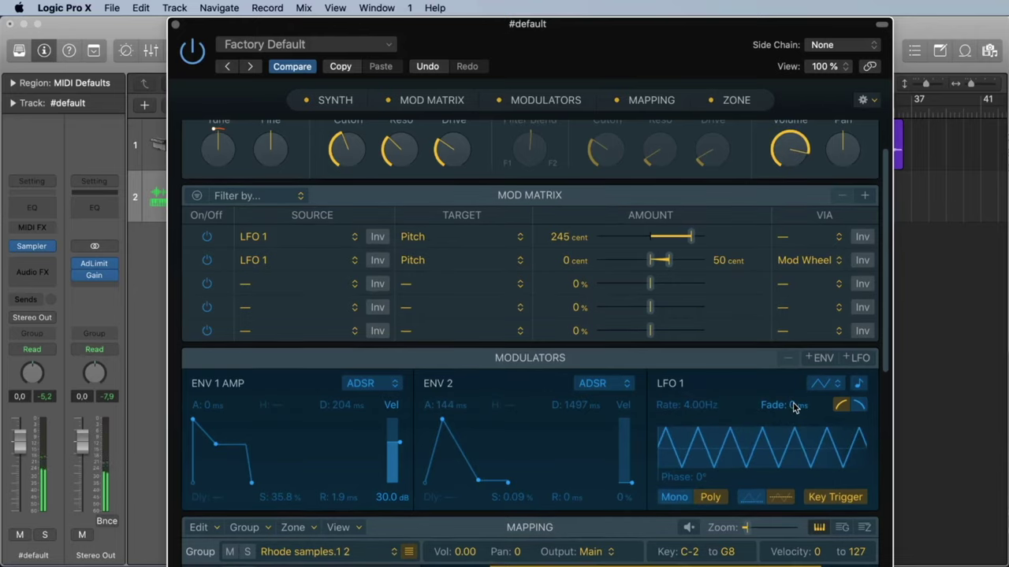
drag(792, 407, 802, 410)
Step: Try LFO 1's sawtooth, square and random waveforms, settling on sawtooth
scroll(691, 405, up, 2)
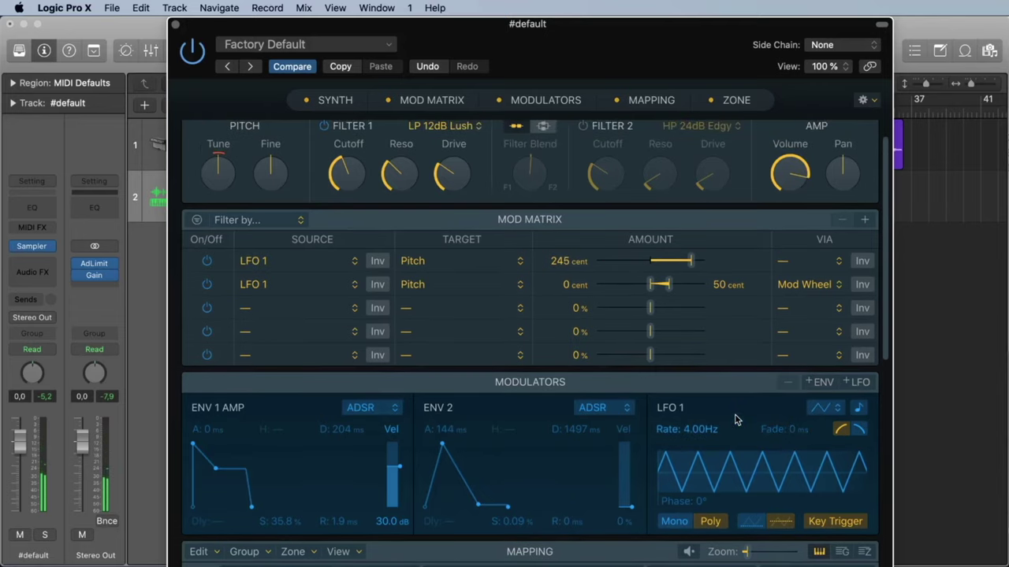
click(823, 410)
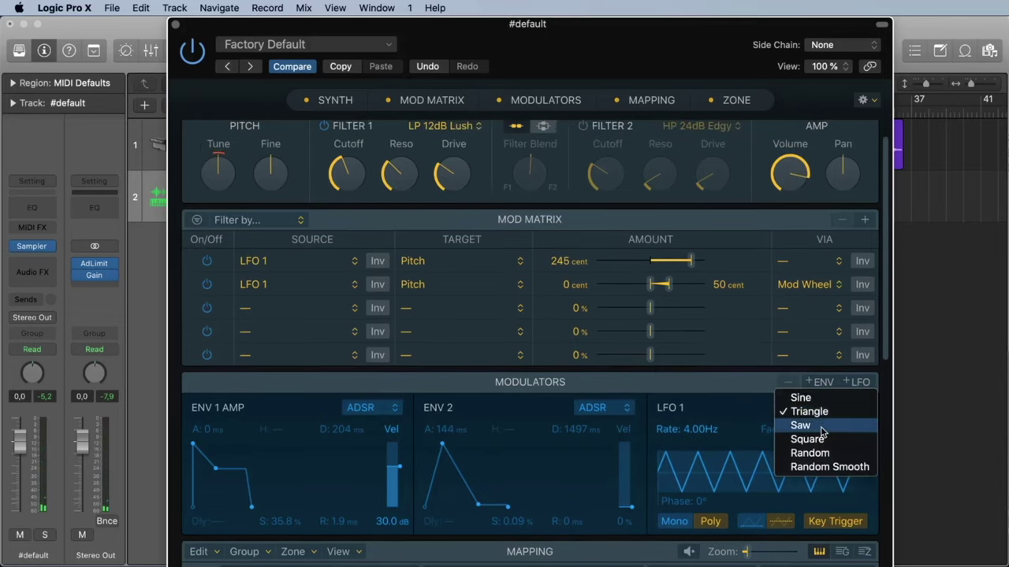
click(800, 426)
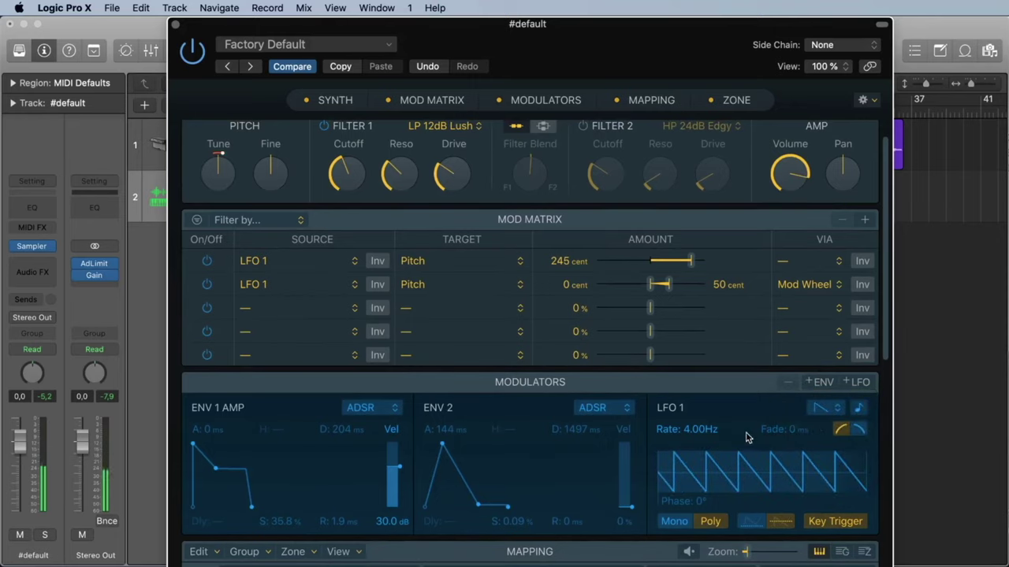
click(821, 409)
click(818, 426)
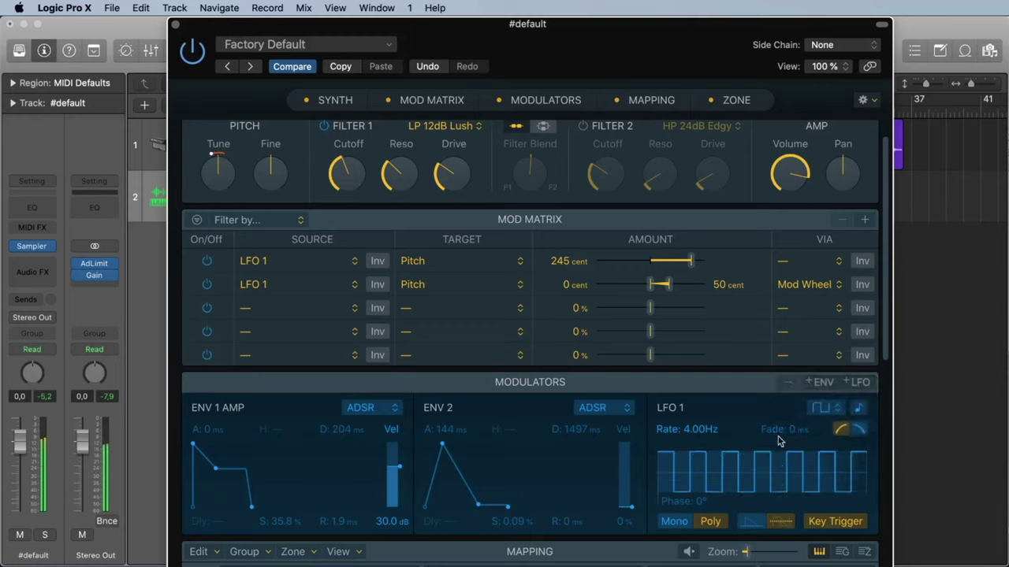
click(817, 406)
click(818, 425)
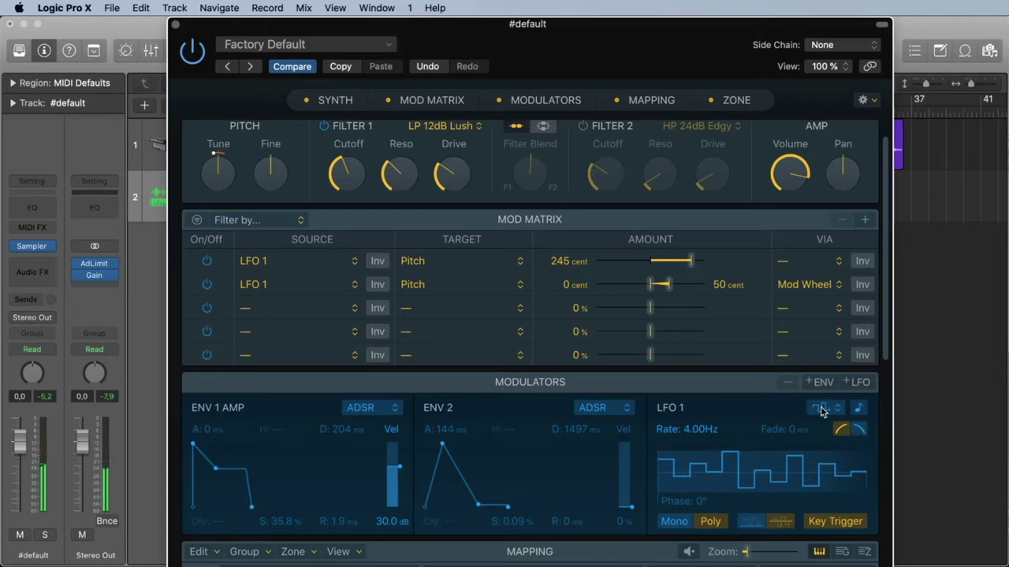
click(818, 407)
click(819, 372)
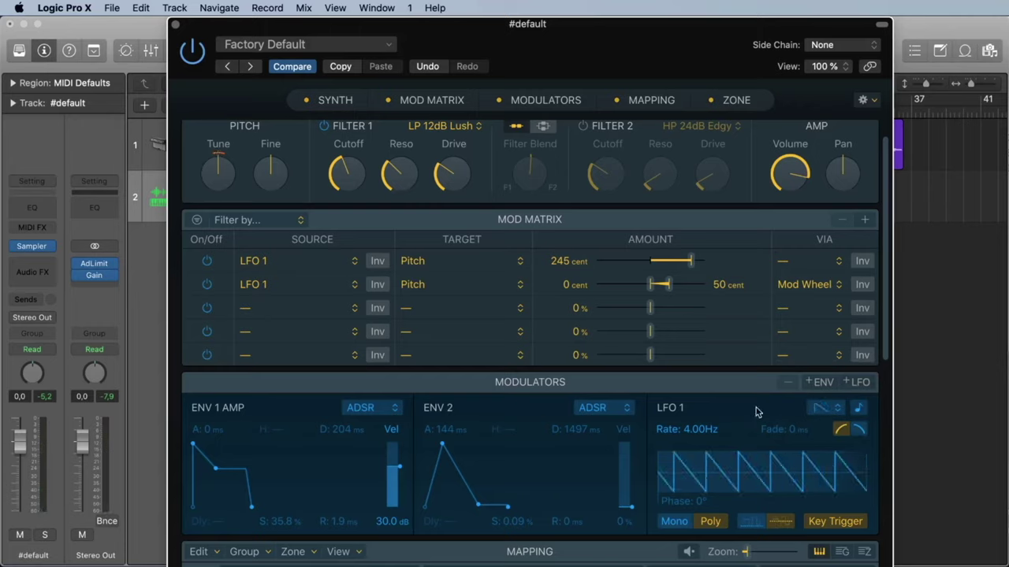
Step: Sync LFO 1's rate to the song tempo so it reads 1/8
click(859, 409)
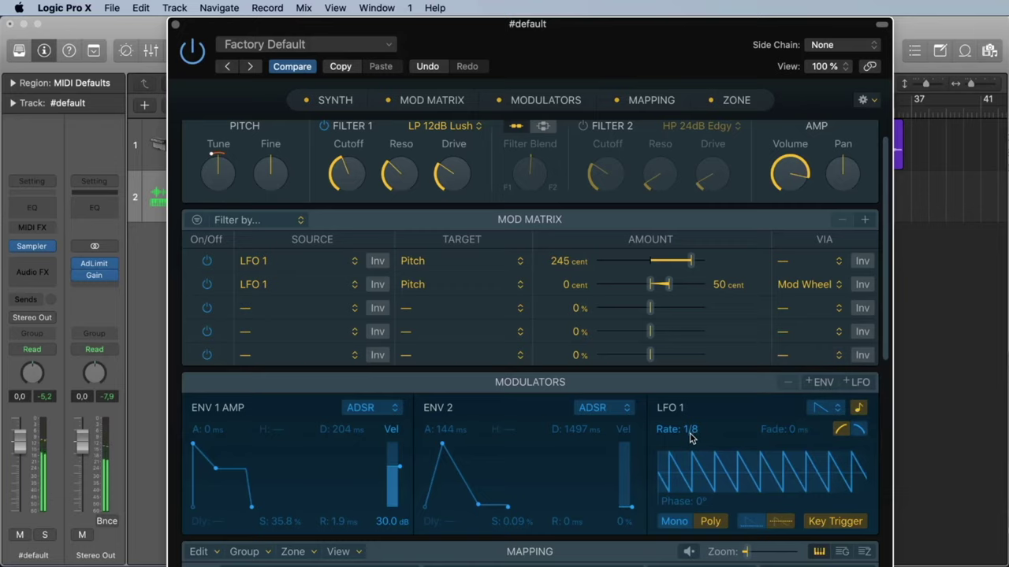
scroll(697, 440, down, 1)
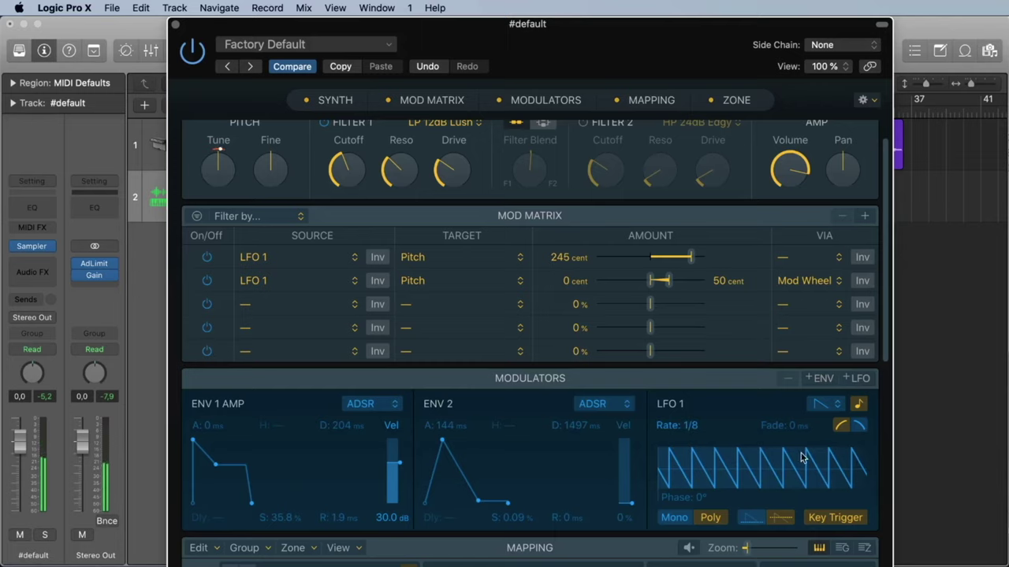
scroll(547, 339, down, 3)
scroll(535, 311, up, 5)
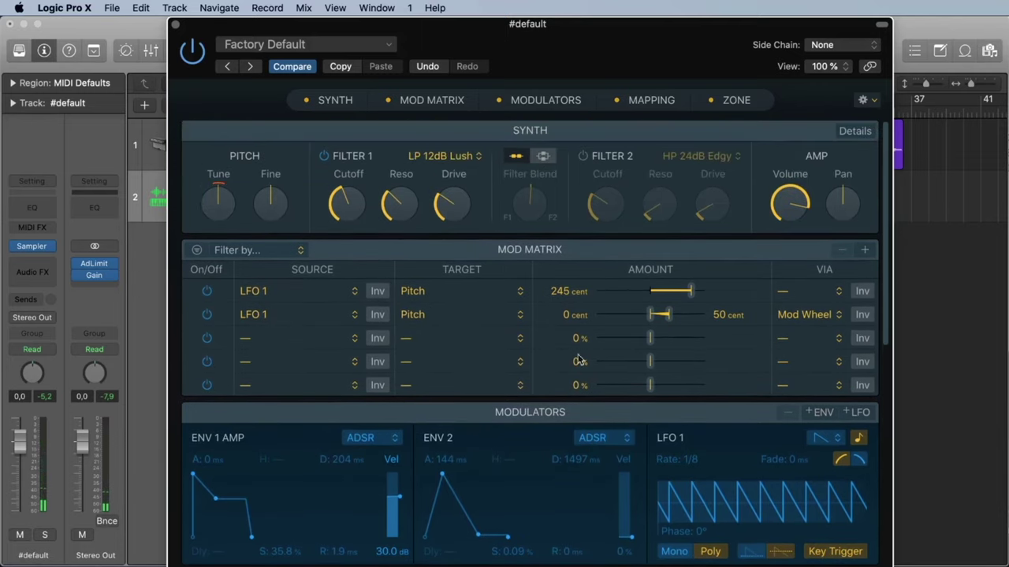
Step: Send LFO 1 to Filter 1 Cutoff instead of Pitch and switch it to a sine wave
click(432, 291)
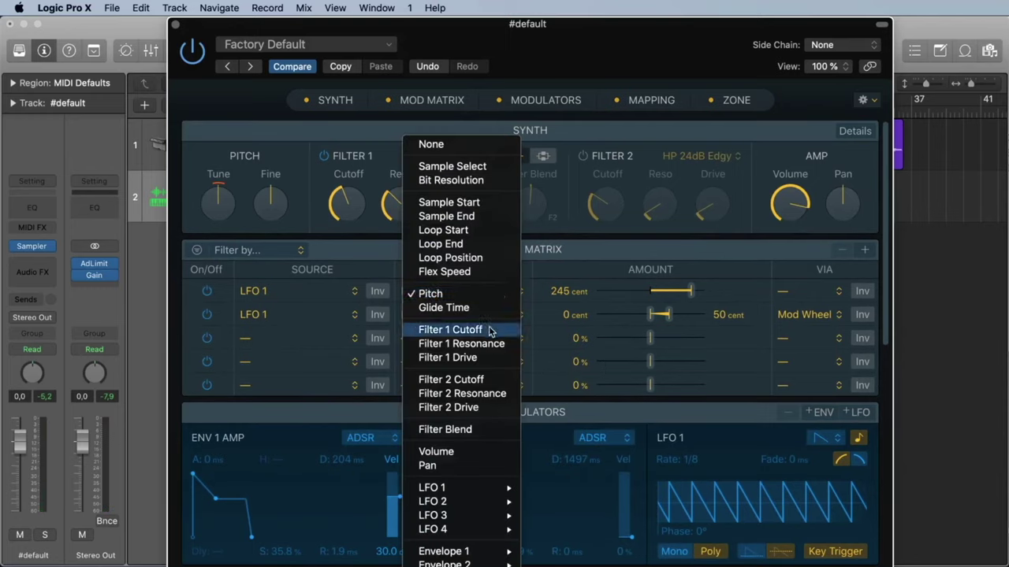
click(450, 329)
click(822, 438)
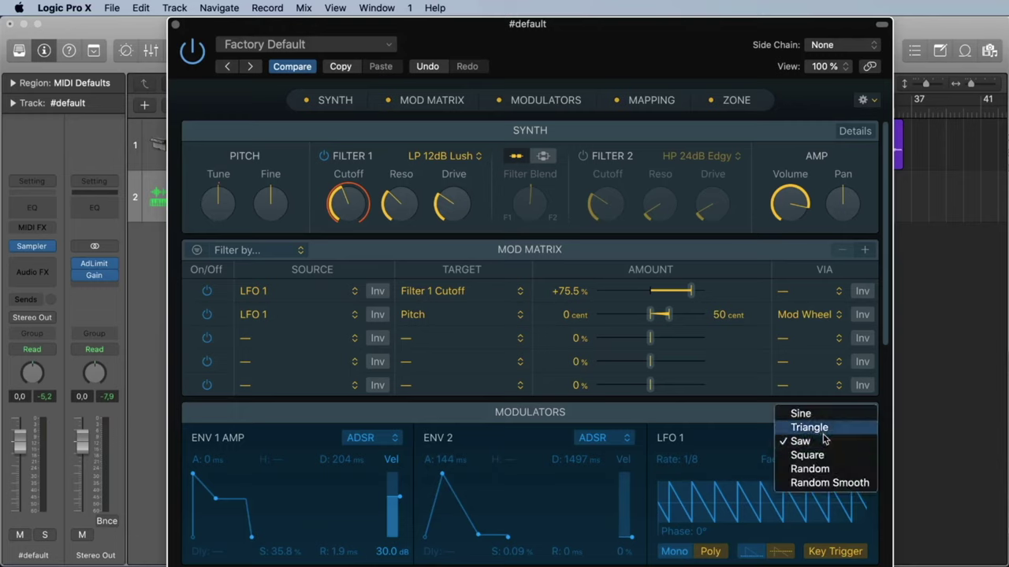
click(800, 414)
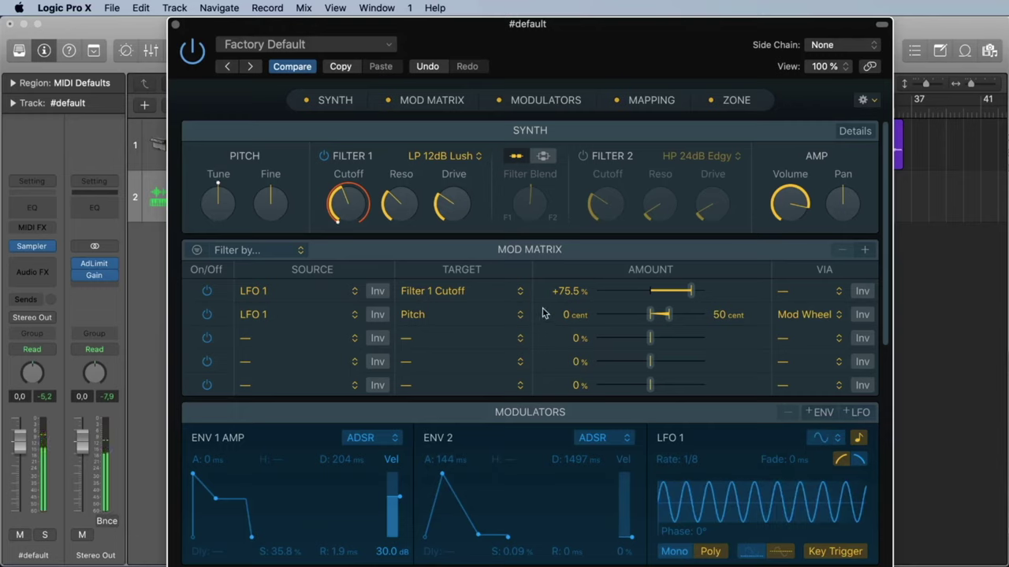
Step: Lower the cutoff amount to +5.4%, set a 1200 ms LFO fade, and extend amp release to 1092 ms
drag(692, 292, 658, 293)
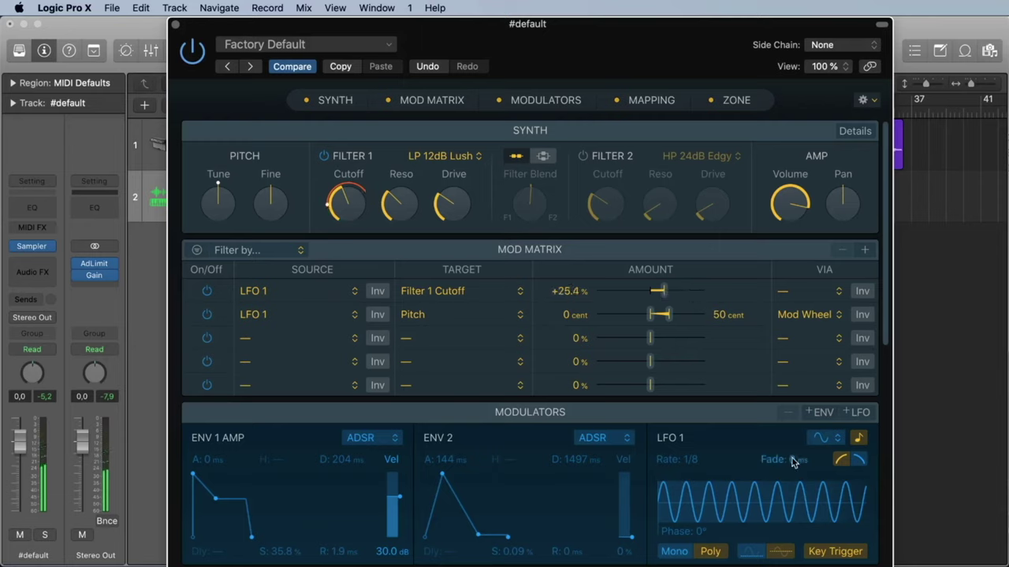
drag(792, 463, 792, 414)
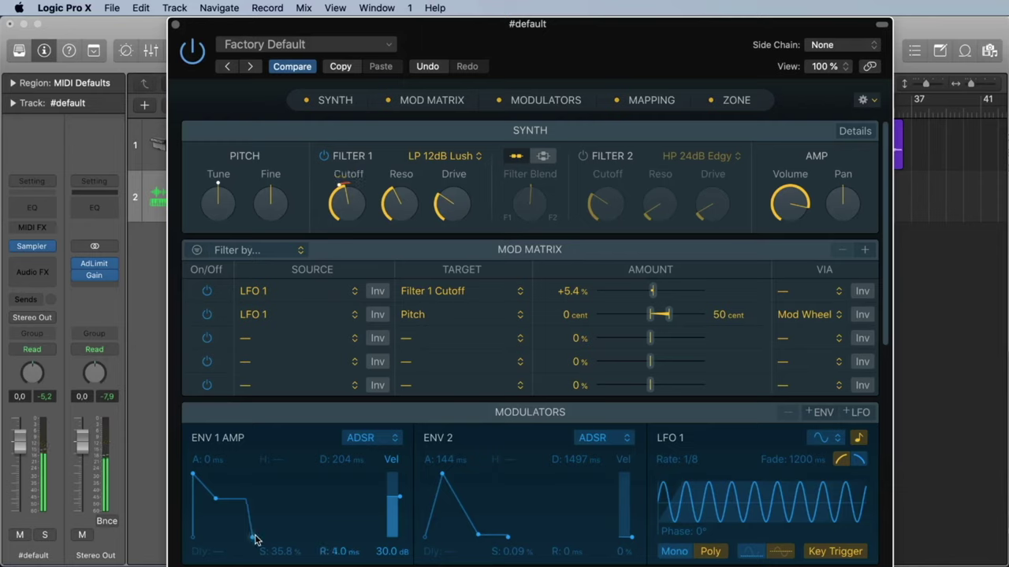
drag(260, 540, 277, 540)
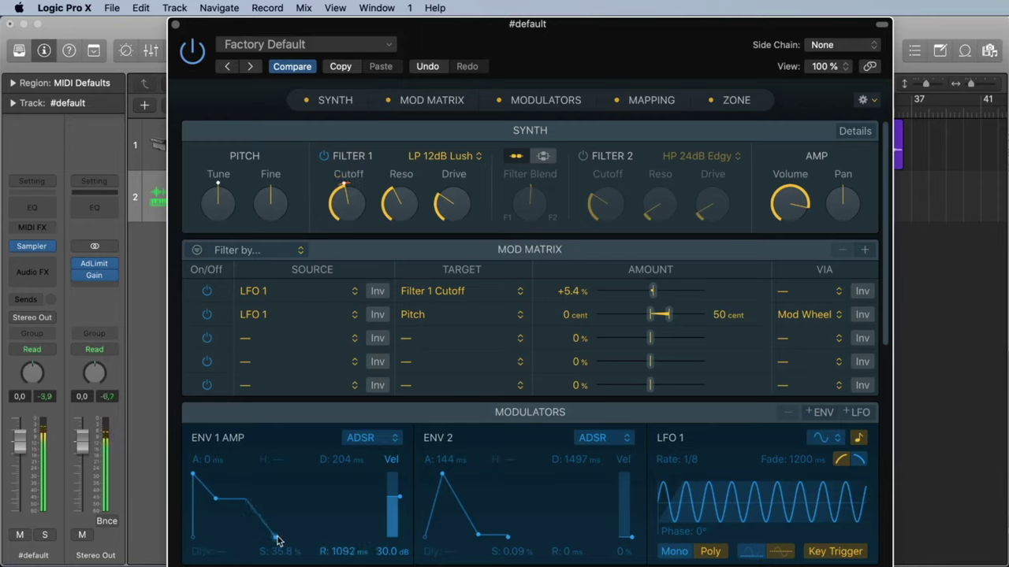
Step: Insert Reverb > ChromaVerb > Stereo into the empty Audio FX slot below the Sampler
click(32, 272)
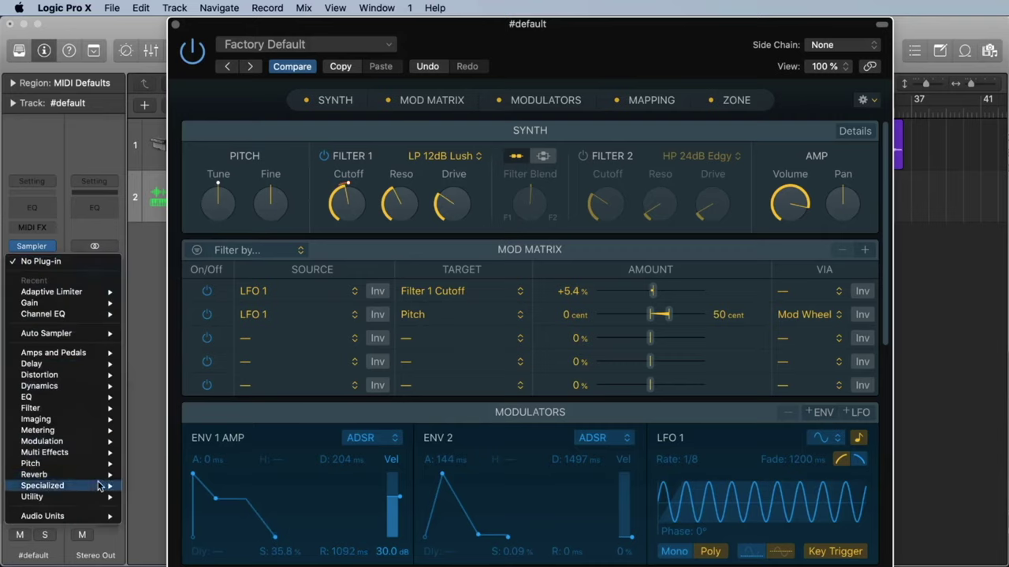
mouse_move(90, 474)
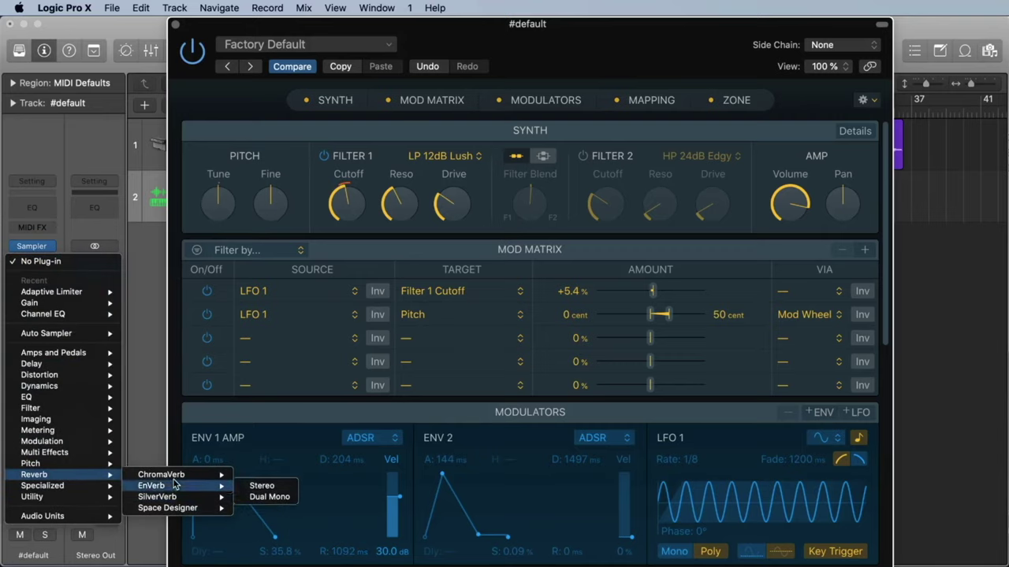
mouse_move(175, 481)
click(244, 475)
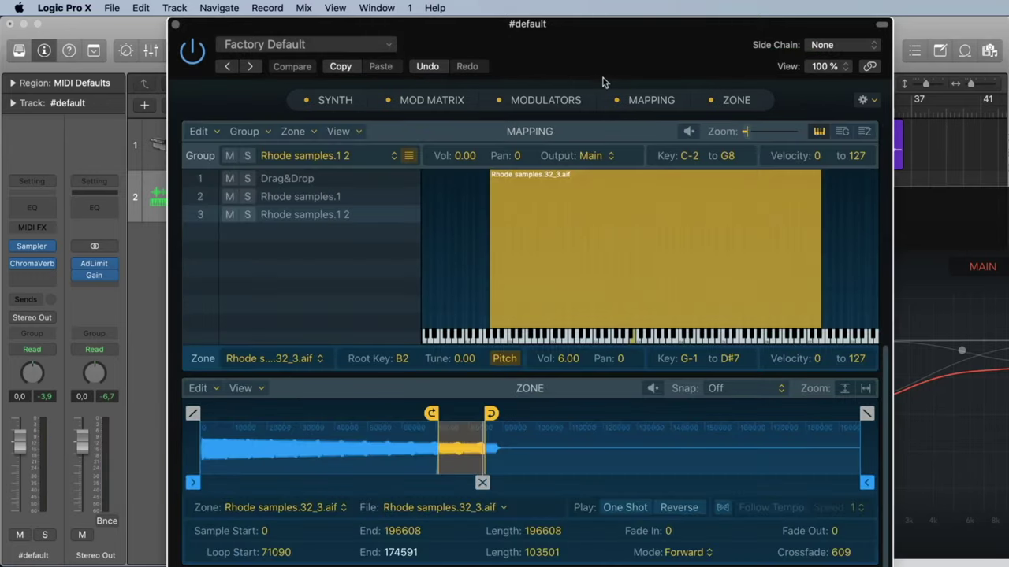
Step: Delete the old Rhode zone and drop the pink vocal region into the Mapping pane as sliced zones from C1
key(Delete)
drag(584, 42, 619, 197)
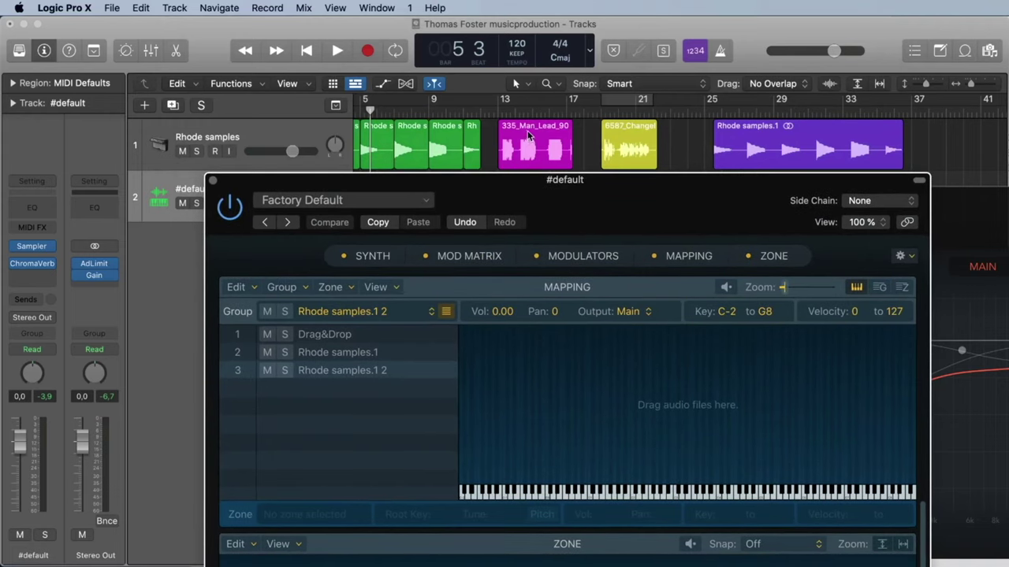
click(527, 134)
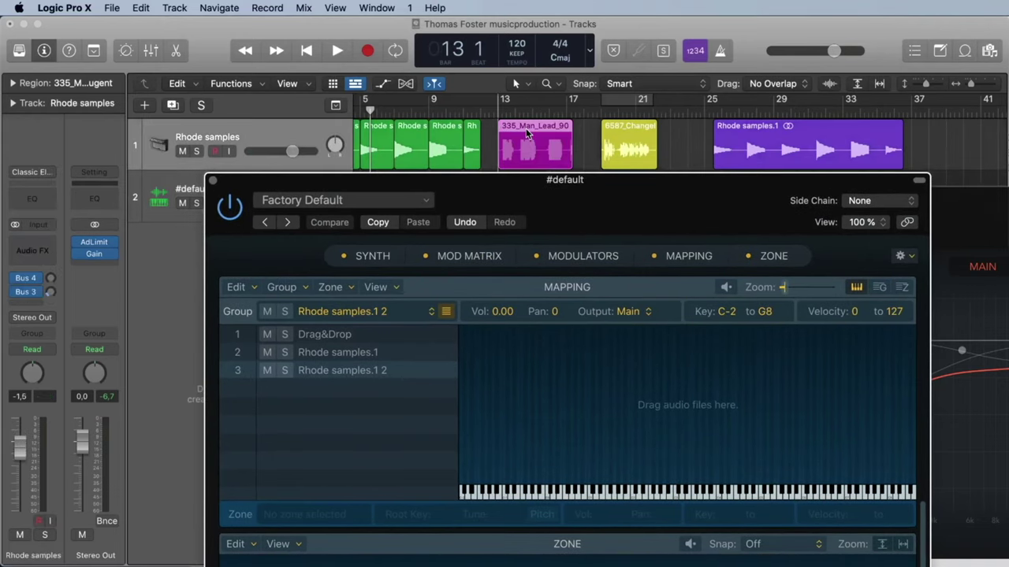
drag(528, 134, 494, 263)
click(593, 370)
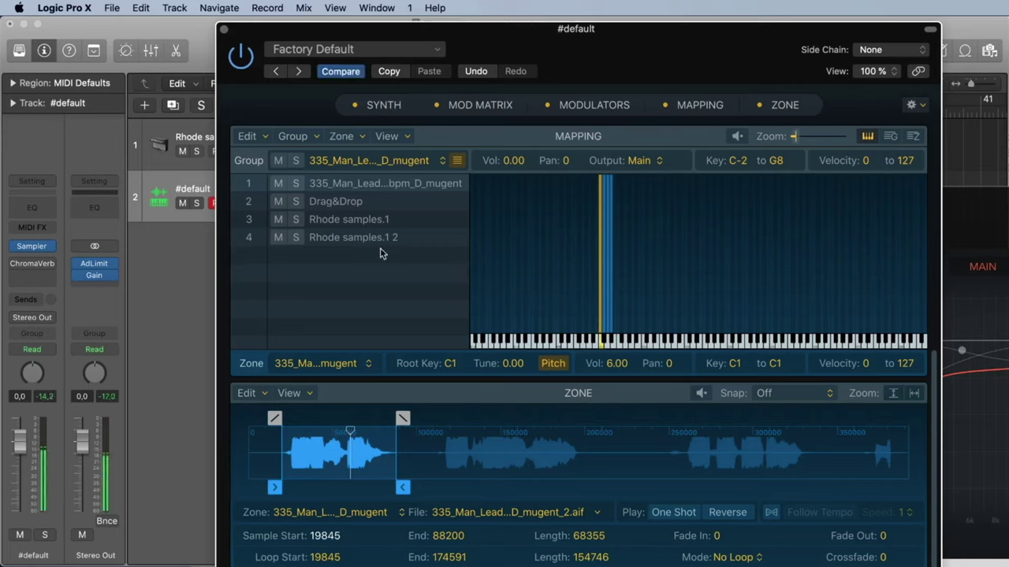
Step: Add a short fade-in to the C1 slice and trim the starts of the C1, C#1, D1 and D#1 slices
drag(274, 417, 277, 417)
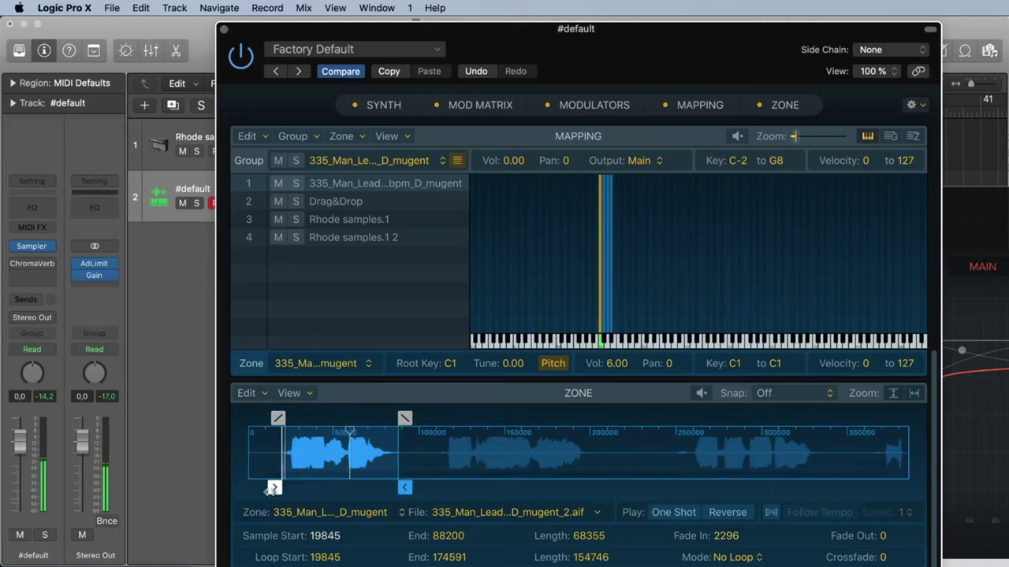
drag(274, 488, 278, 487)
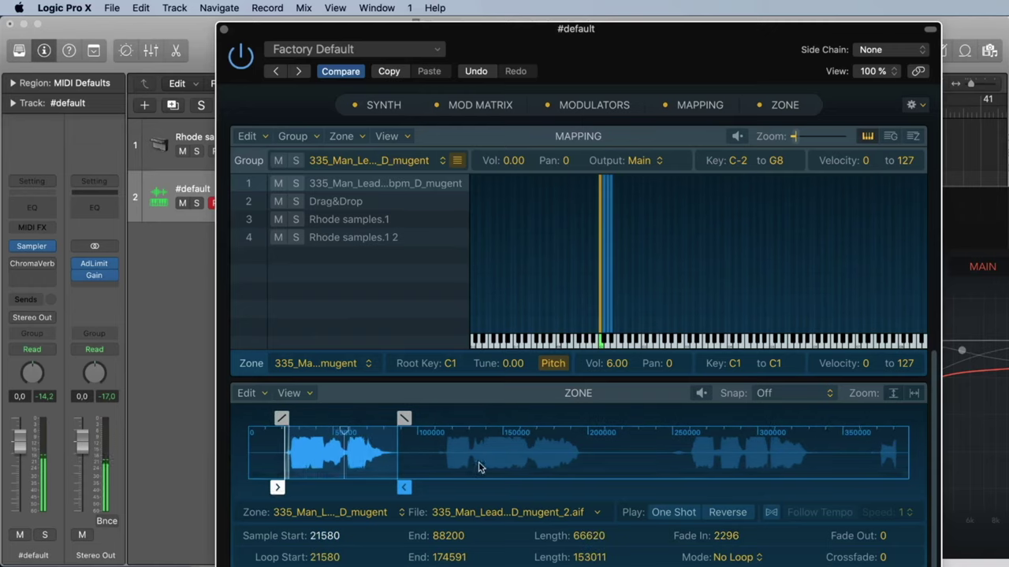
click(465, 439)
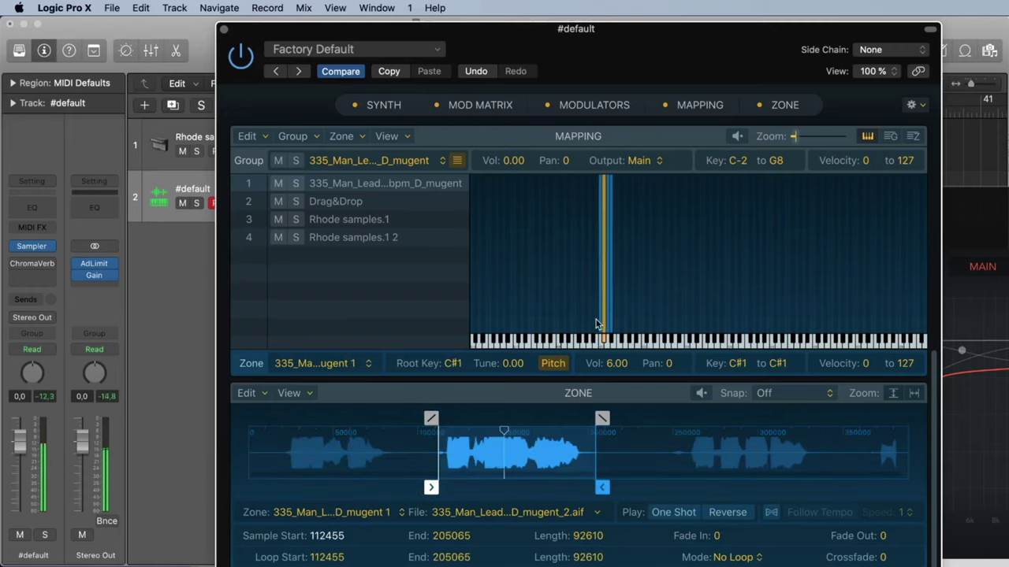
drag(430, 488, 441, 488)
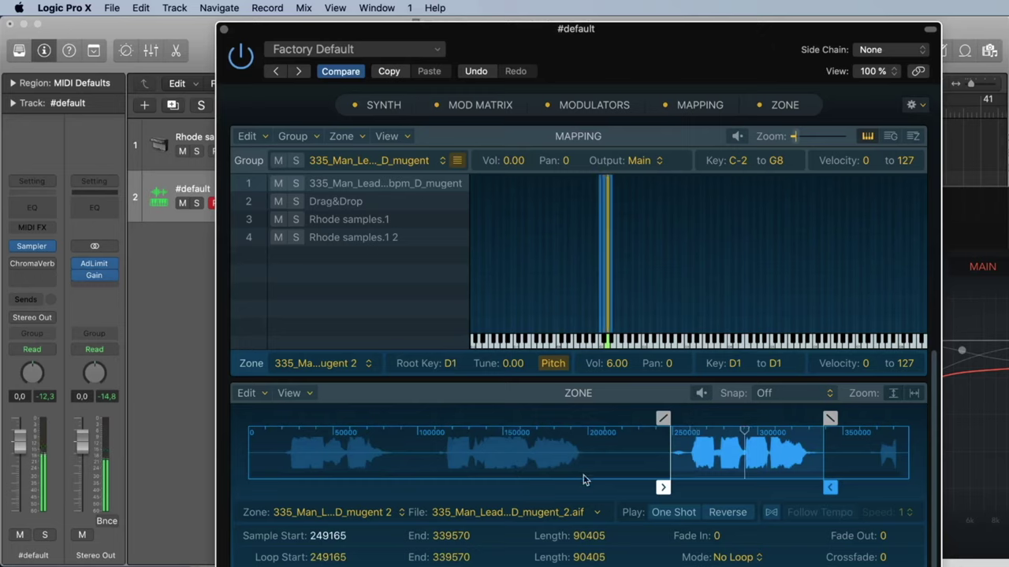
drag(663, 487, 685, 487)
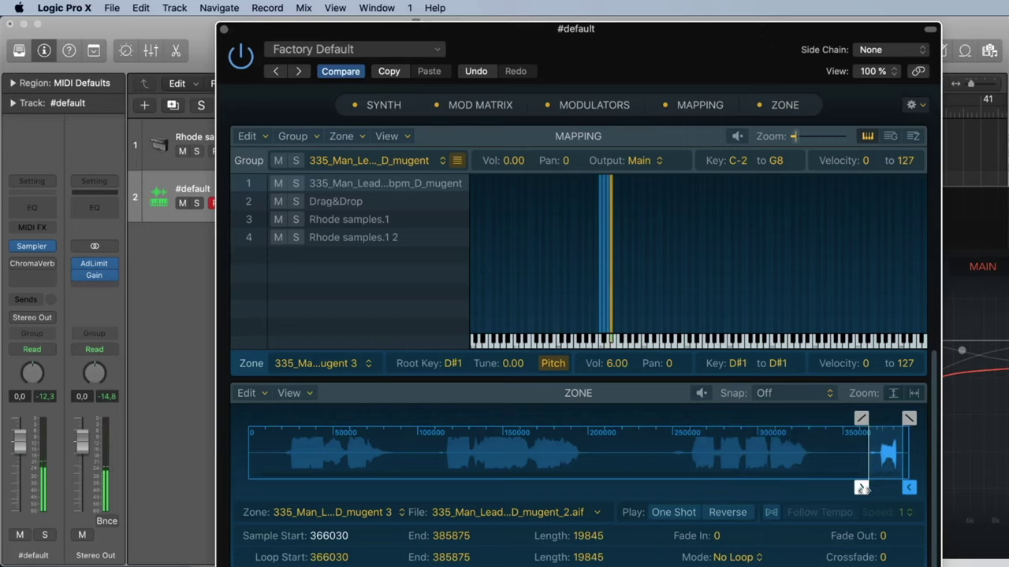
drag(862, 488, 875, 488)
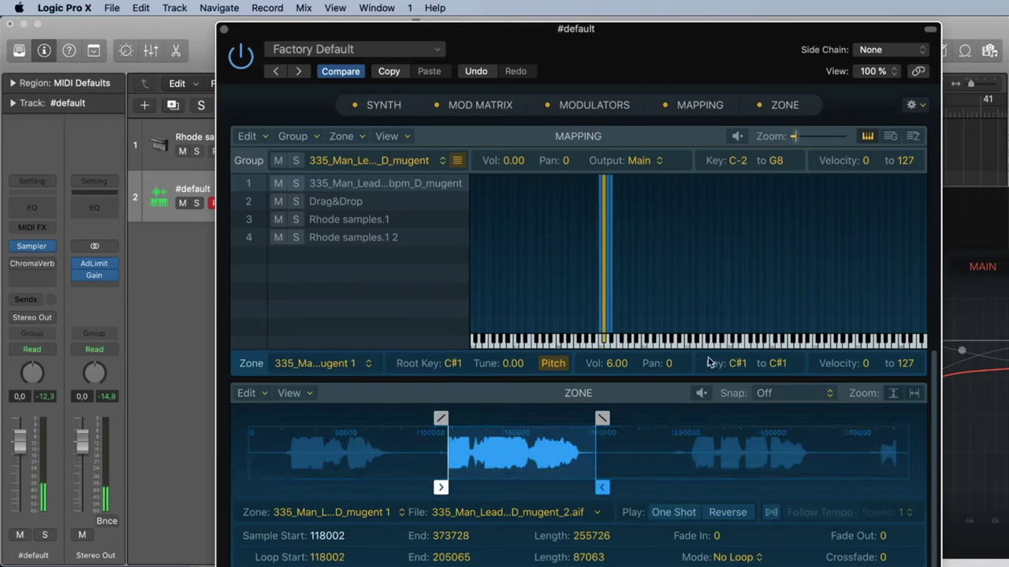
drag(523, 23, 524, 19)
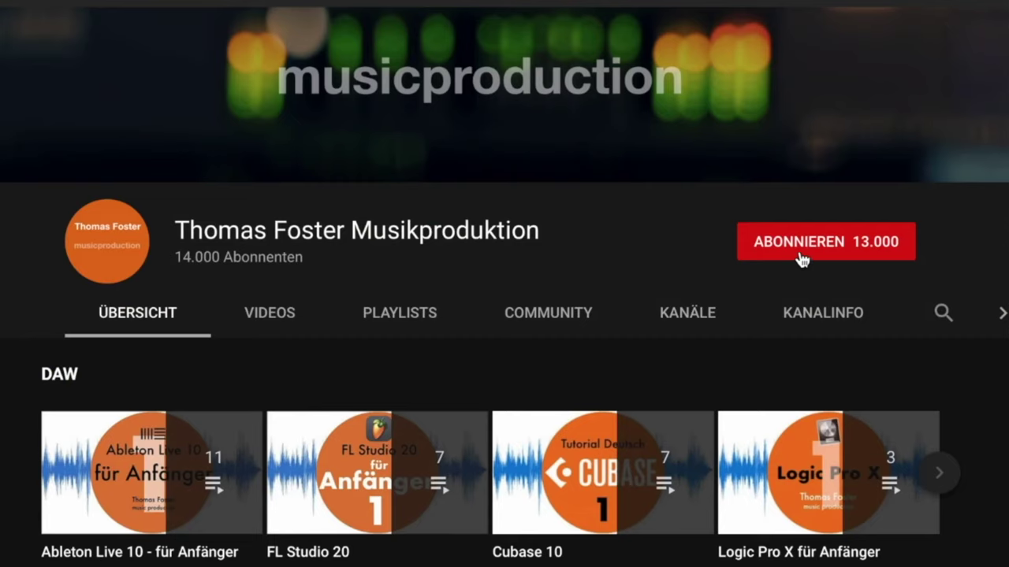
Step: Press Abonnieren on the music production channel, then enable notifications with the bell icon
click(801, 259)
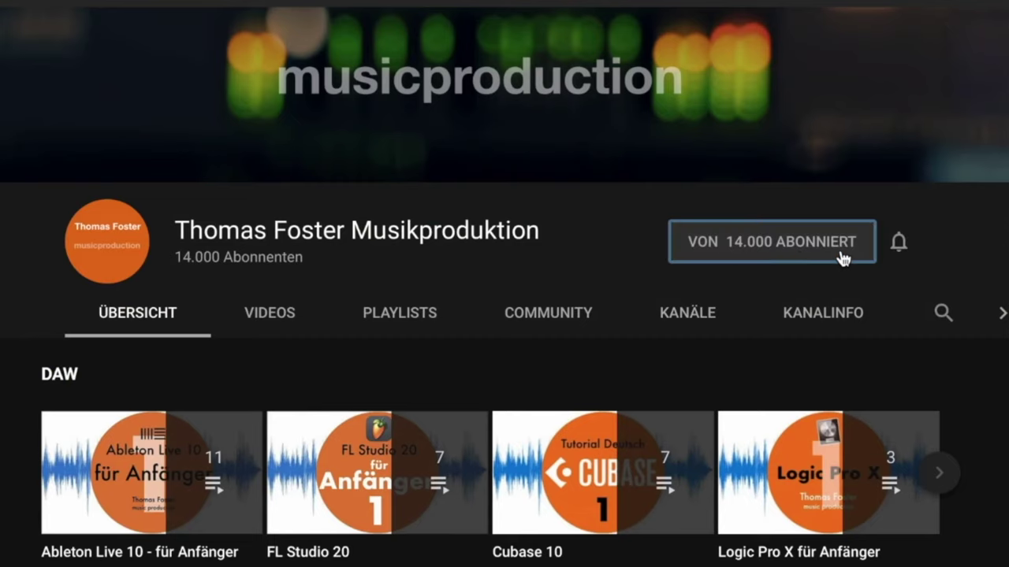
click(898, 246)
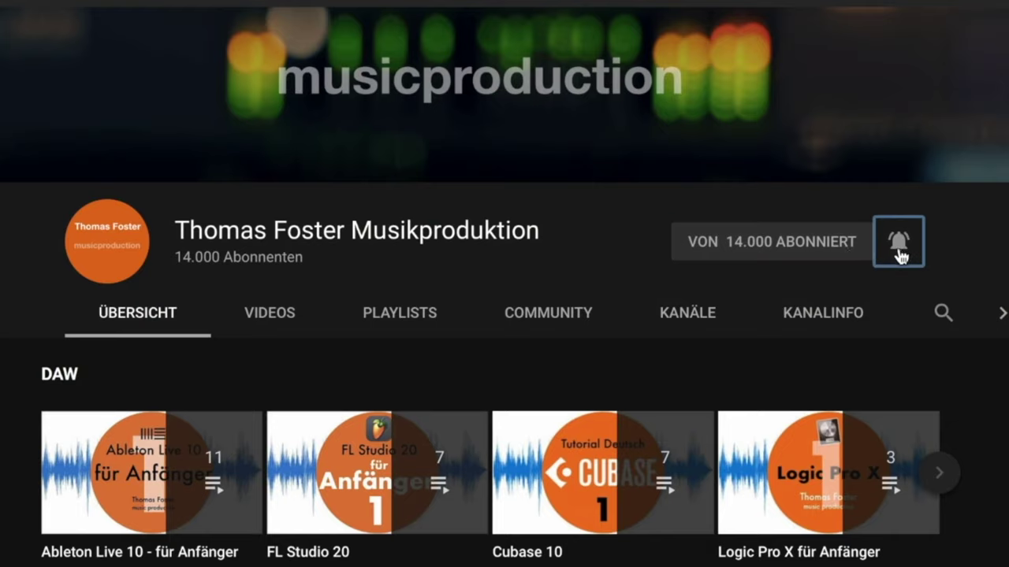